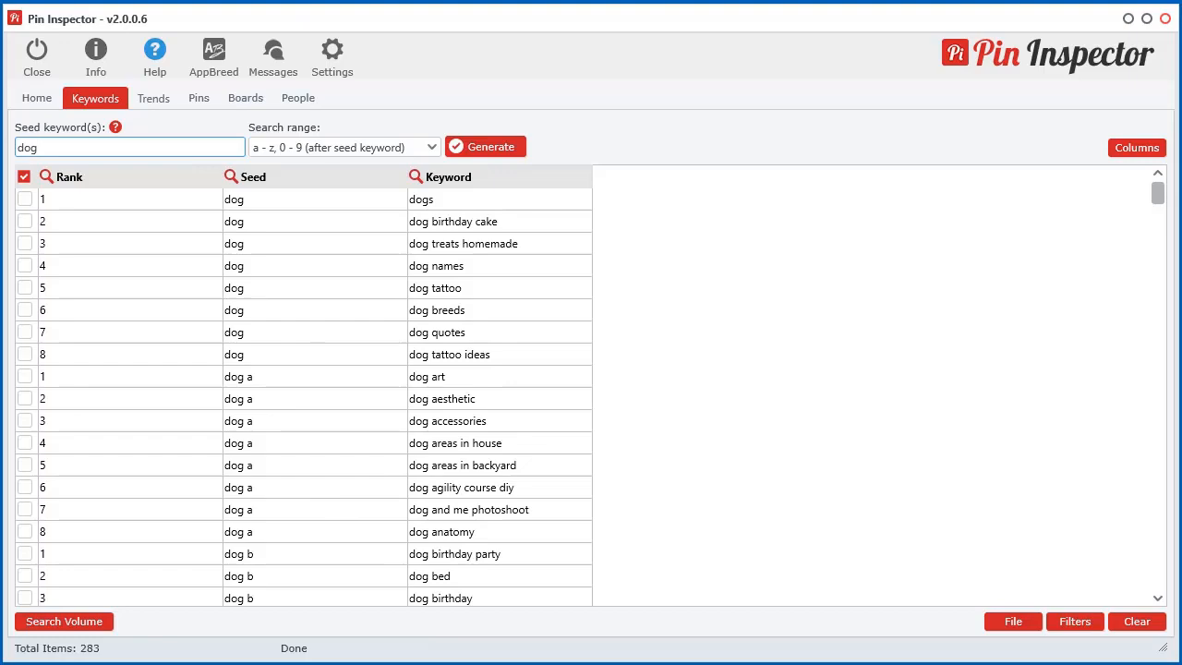
# Switch to Pinterest in the browser and enter "dog" in its search to view the keyword suggestions.
pyautogui.hotkey('alt', 'Tab')
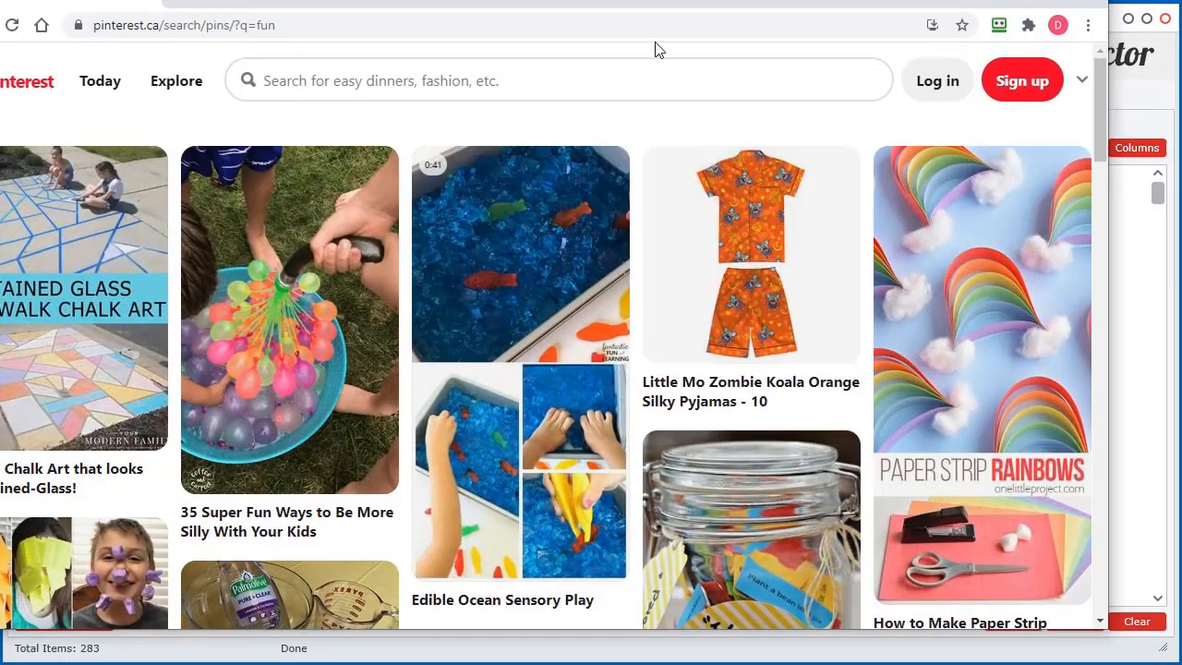
pyautogui.moveTo(669, 0); pyautogui.dragTo(737, 11)
pyautogui.click(495, 109)
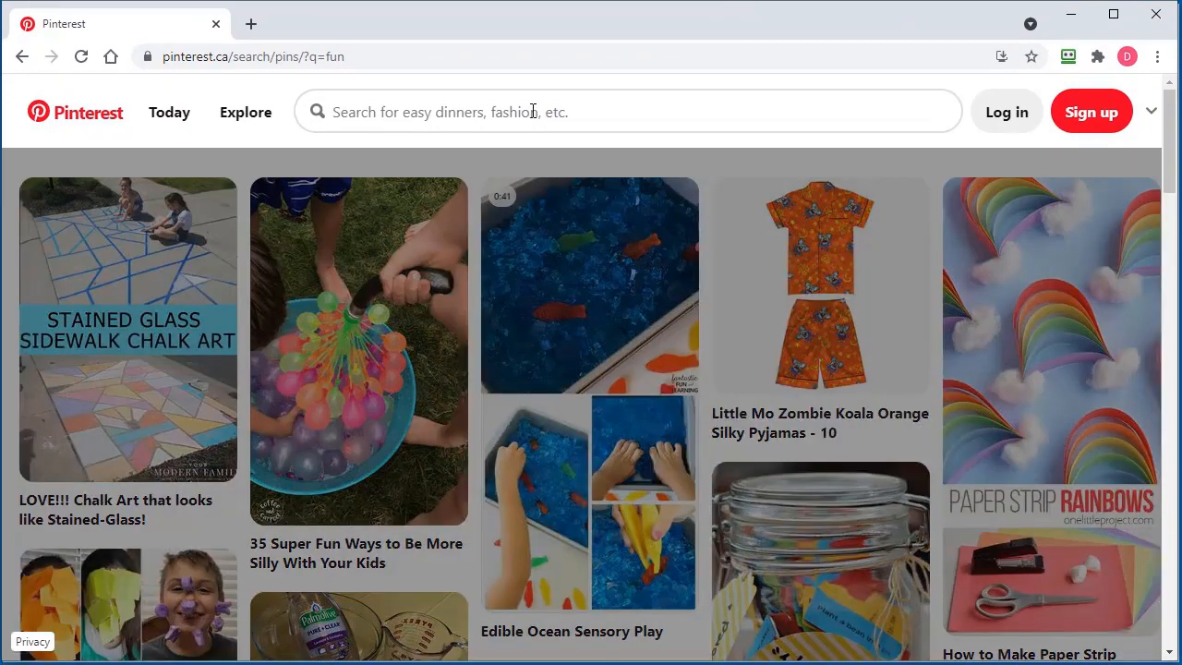
pyautogui.write('dog')
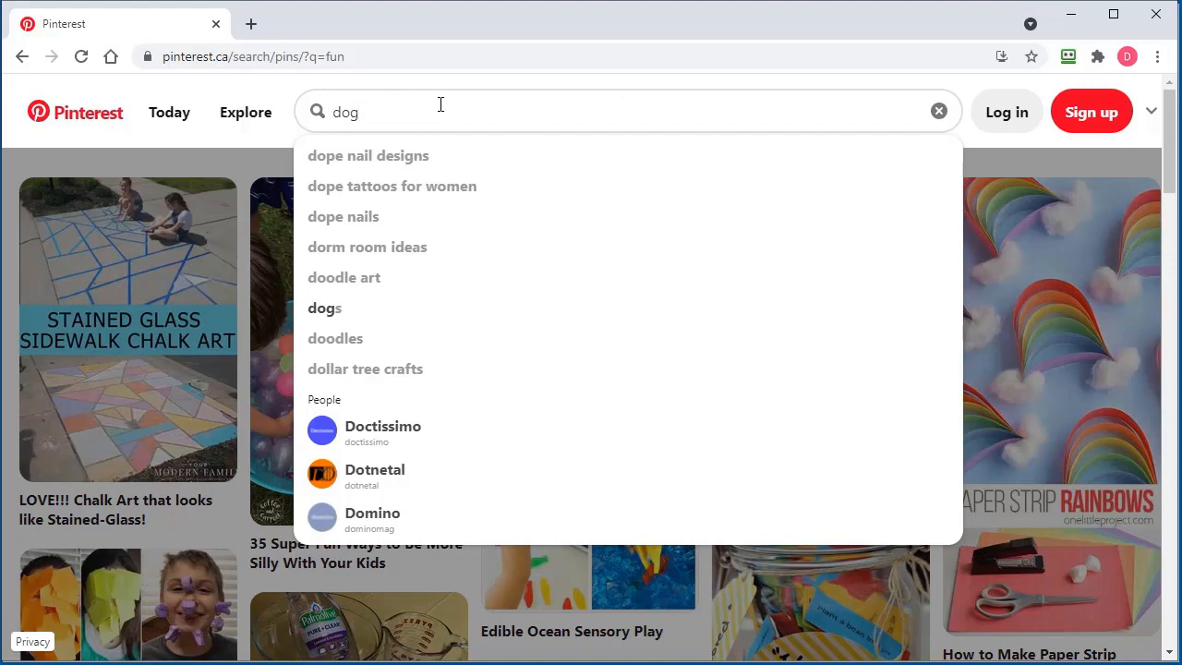
# Compare the Pinterest search suggestions for "dog a", "dog b" and "dog c".
pyautogui.write('a')
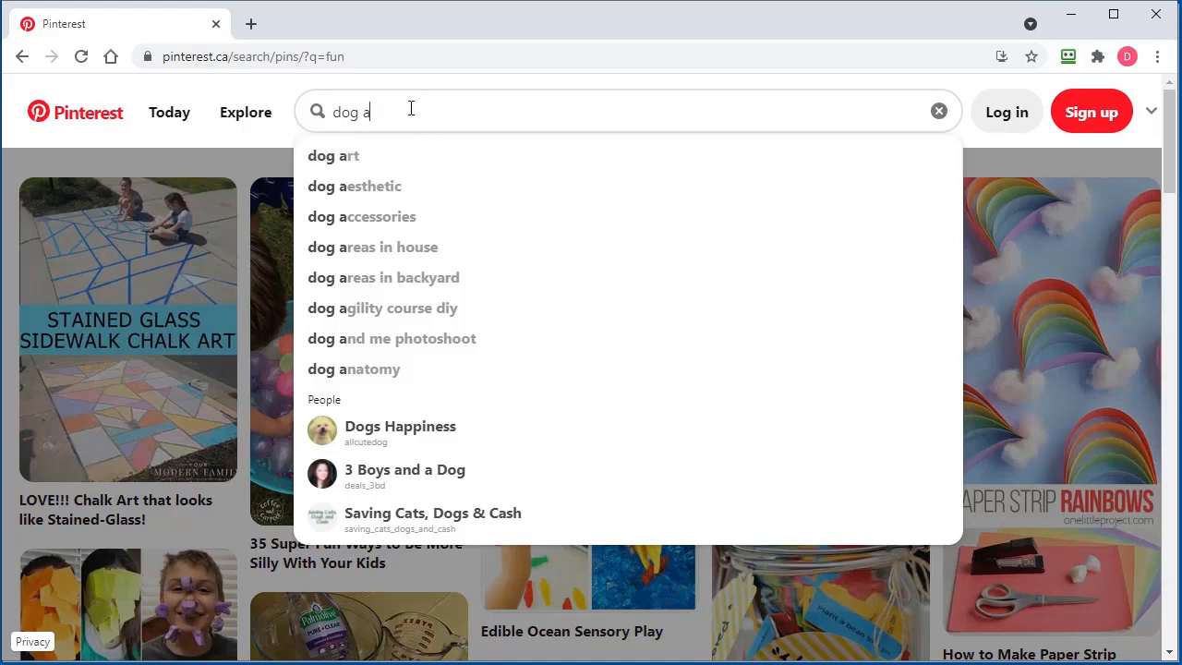
pyautogui.press('BackSpace')
pyautogui.write('b')
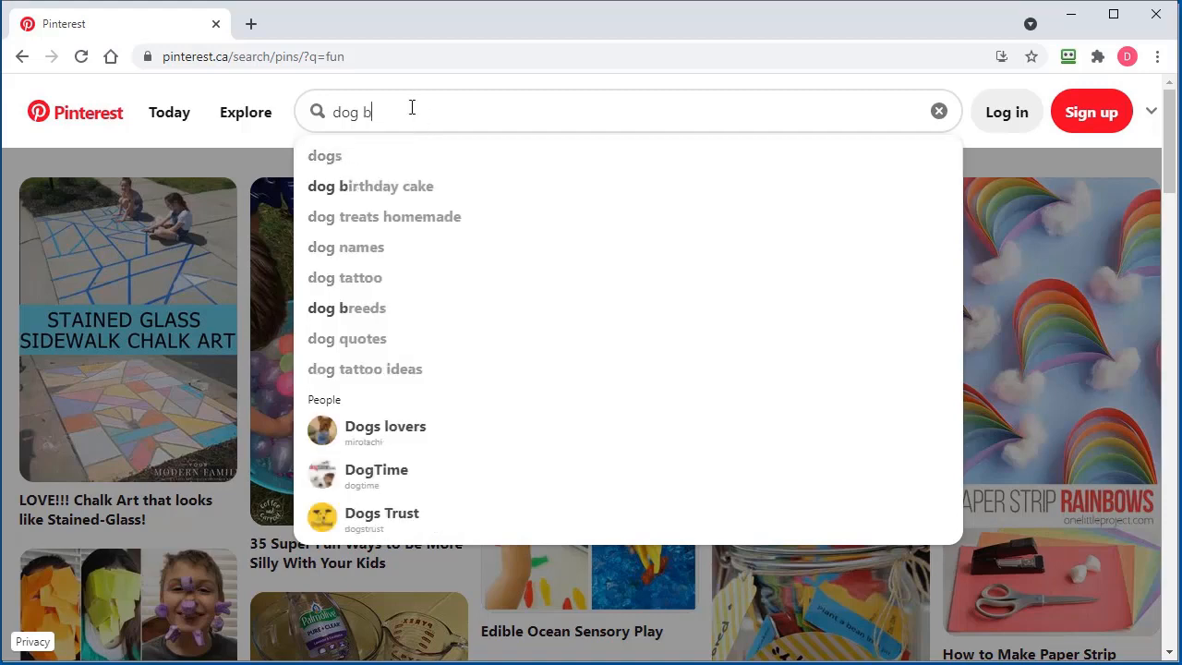
pyautogui.press('BackSpace')
pyautogui.write('c')
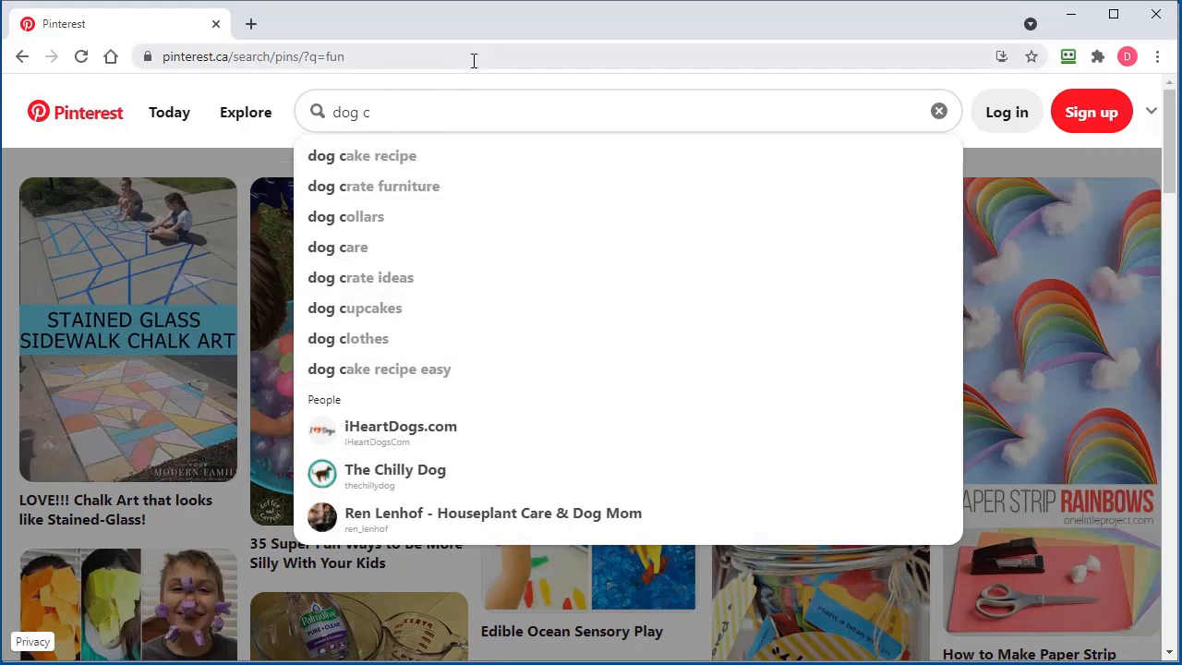
# Place the browser beside the Pin Inspector keyword list and compare the Pinterest suggestions for "dog a" with it.
pyautogui.doubleClick(475, 25)
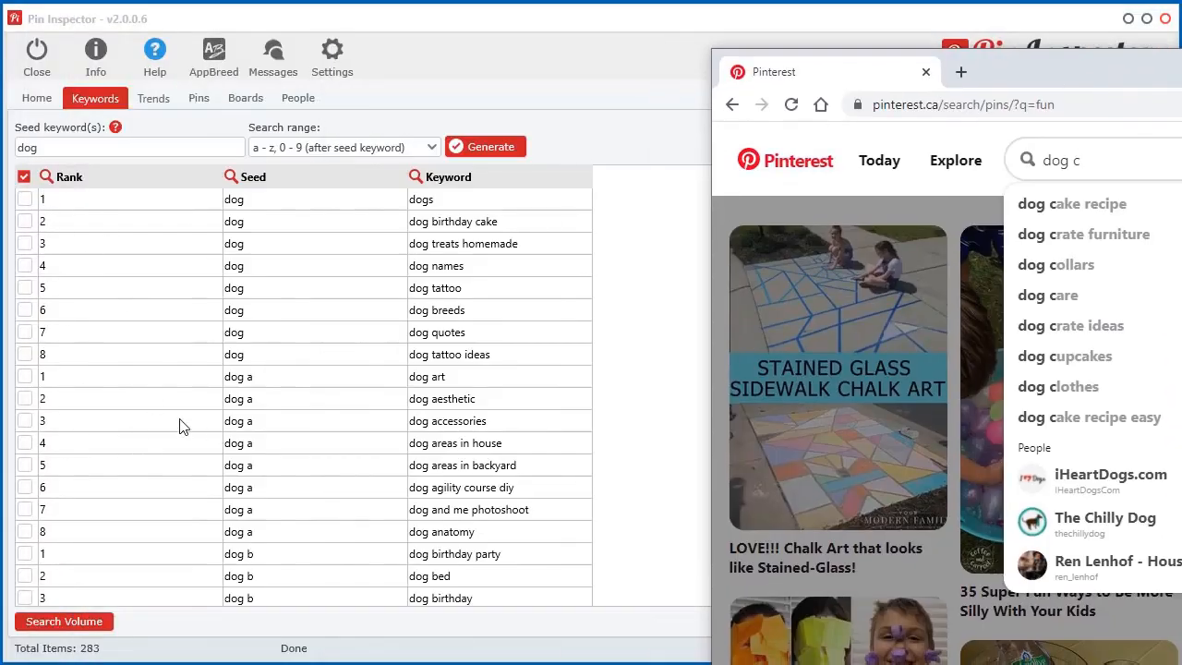
pyautogui.moveTo(1112, 70); pyautogui.dragTo(964, 53)
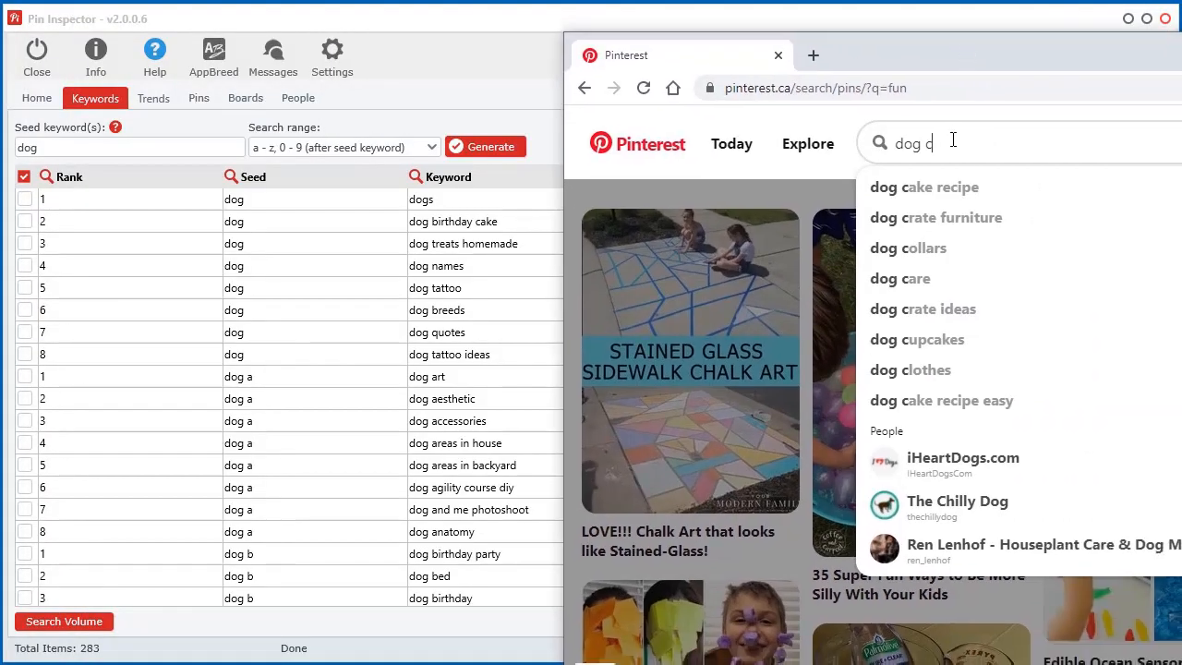
pyautogui.press('BackSpace')
pyautogui.press('BackSpace')
pyautogui.write('a')
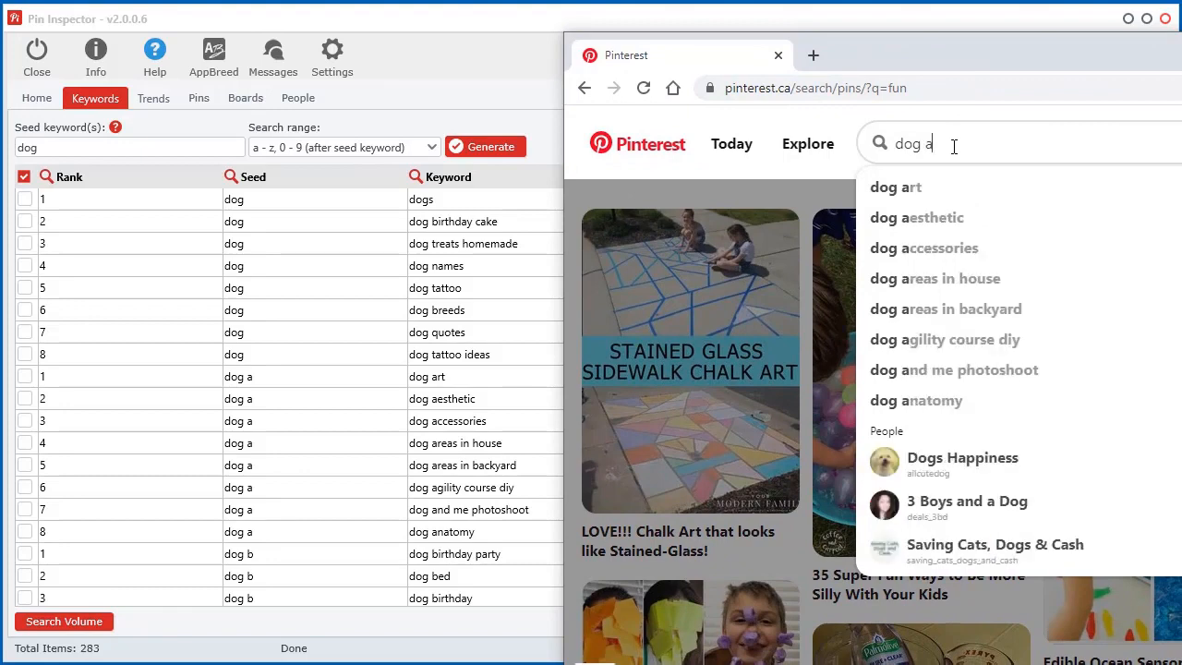
pyautogui.write('rt')
# Switch back to Pin Inspector, sort the generated dog keywords by rank in ascending order and look through them.
pyautogui.click(425, 40)
pyautogui.click(93, 178)
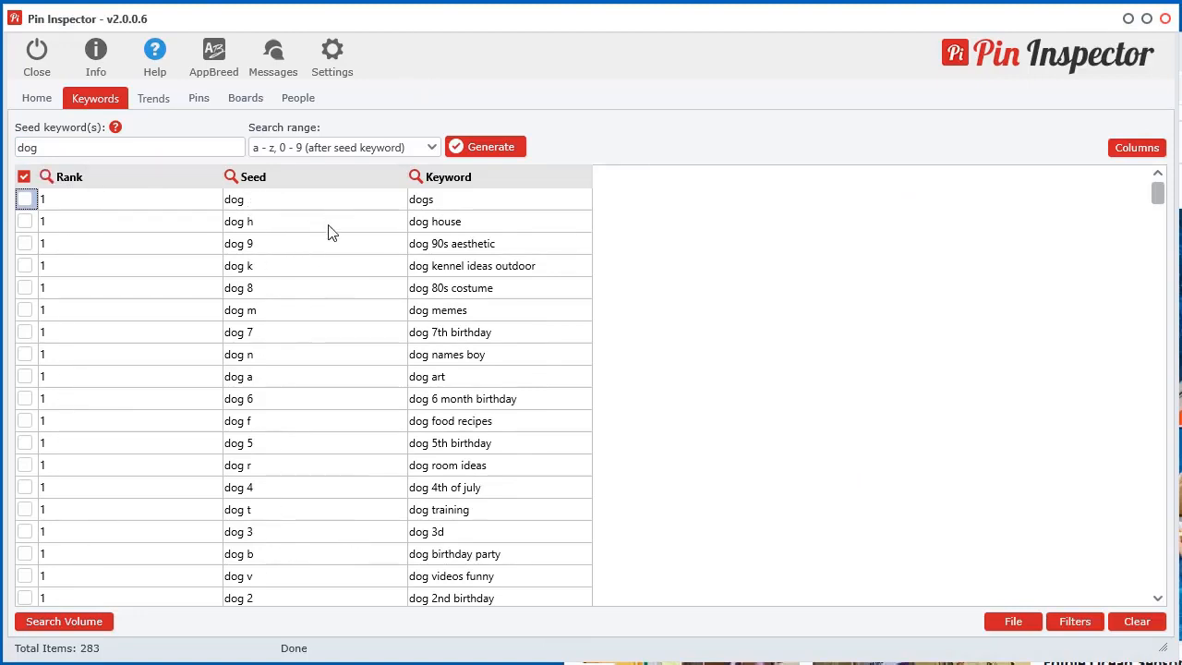
pyautogui.scroll(-4, 475, 565)
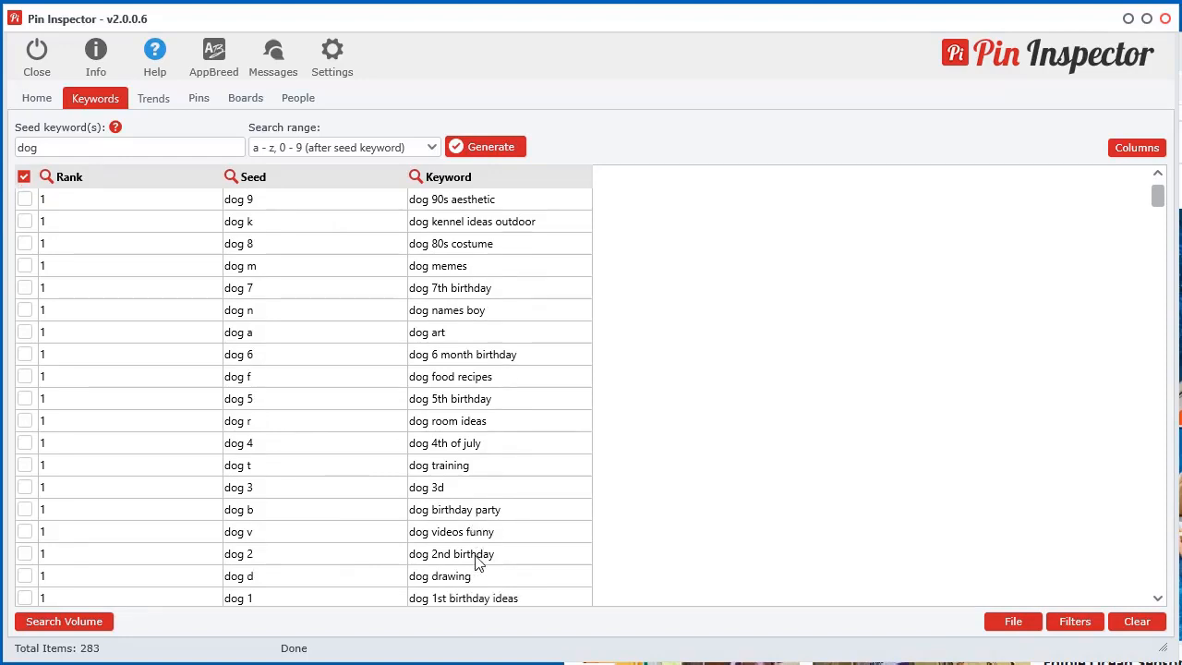
pyautogui.scroll(2, 479, 561)
pyautogui.scroll(2, 478, 562)
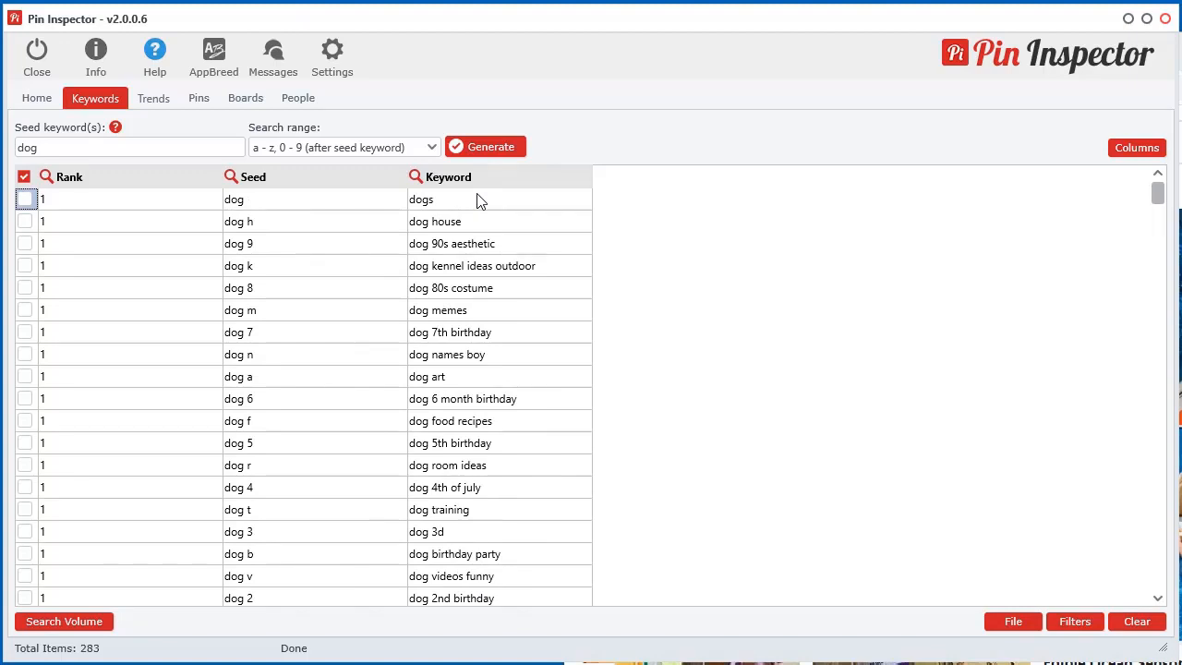
pyautogui.scroll(-6, 478, 490)
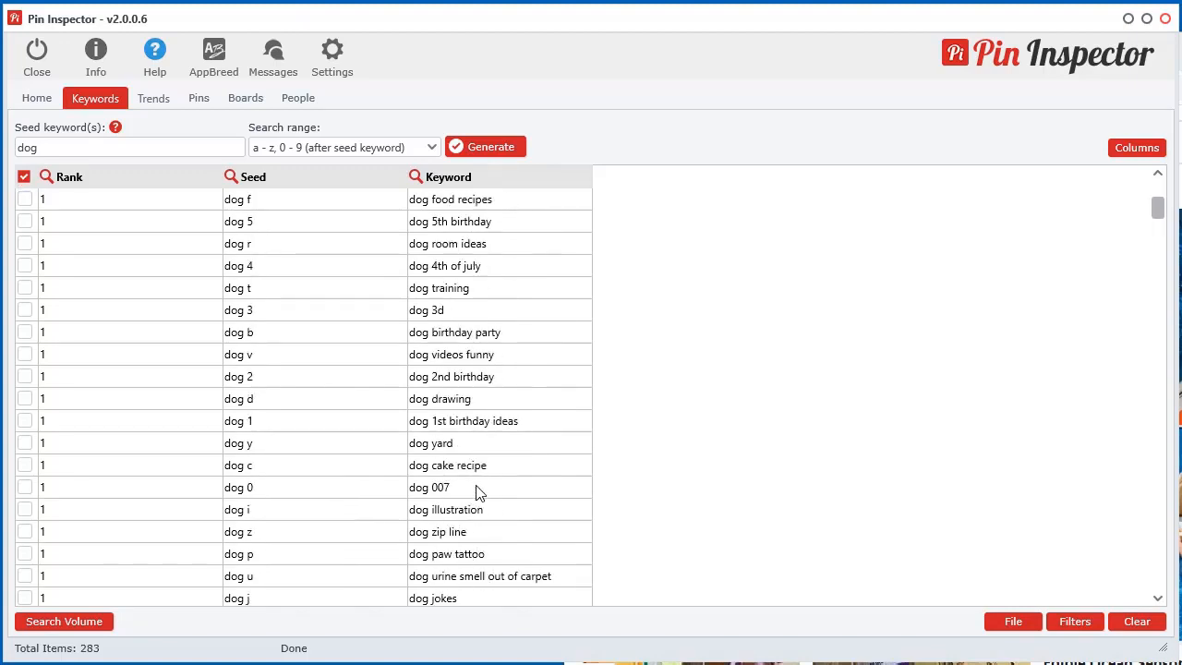
pyautogui.scroll(-4, 478, 492)
pyautogui.scroll(2, 479, 492)
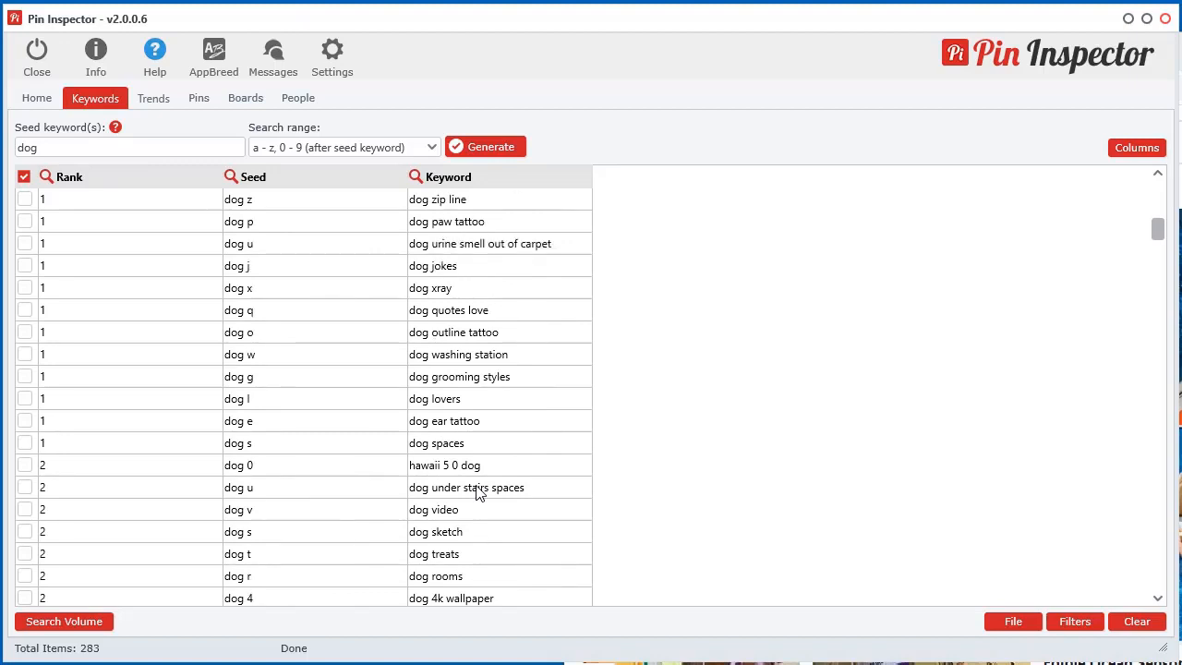
pyautogui.scroll(8, 478, 492)
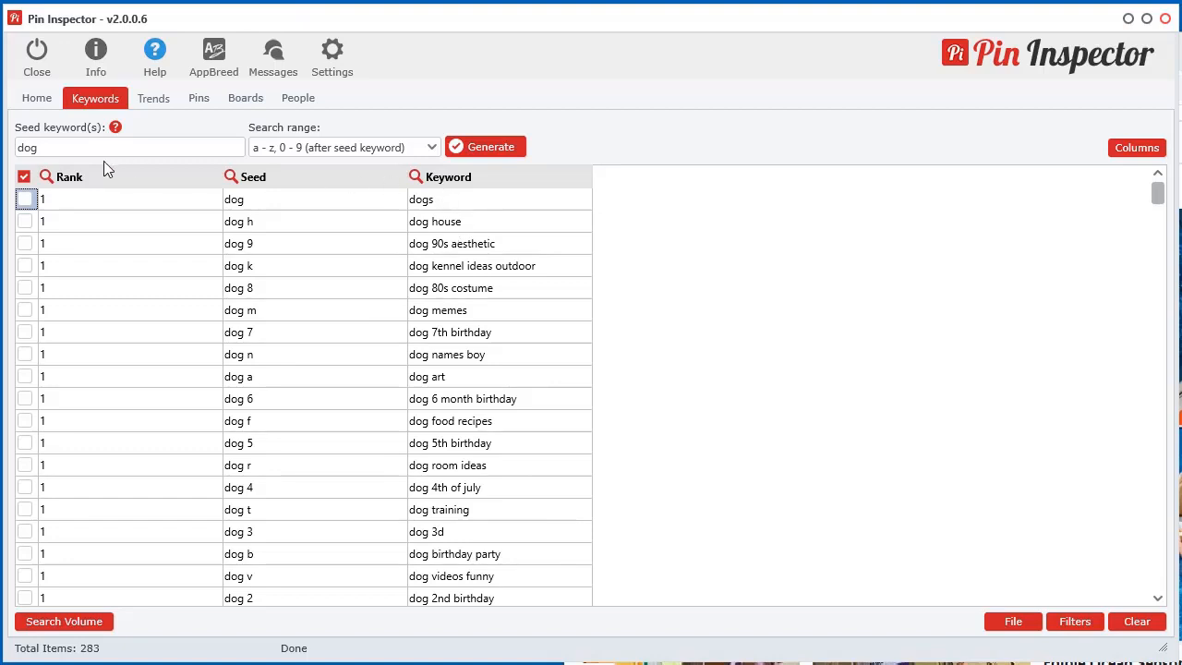
# Filter the keyword list to ranks less than 2 and look through the remaining keywords.
pyautogui.click(47, 178)
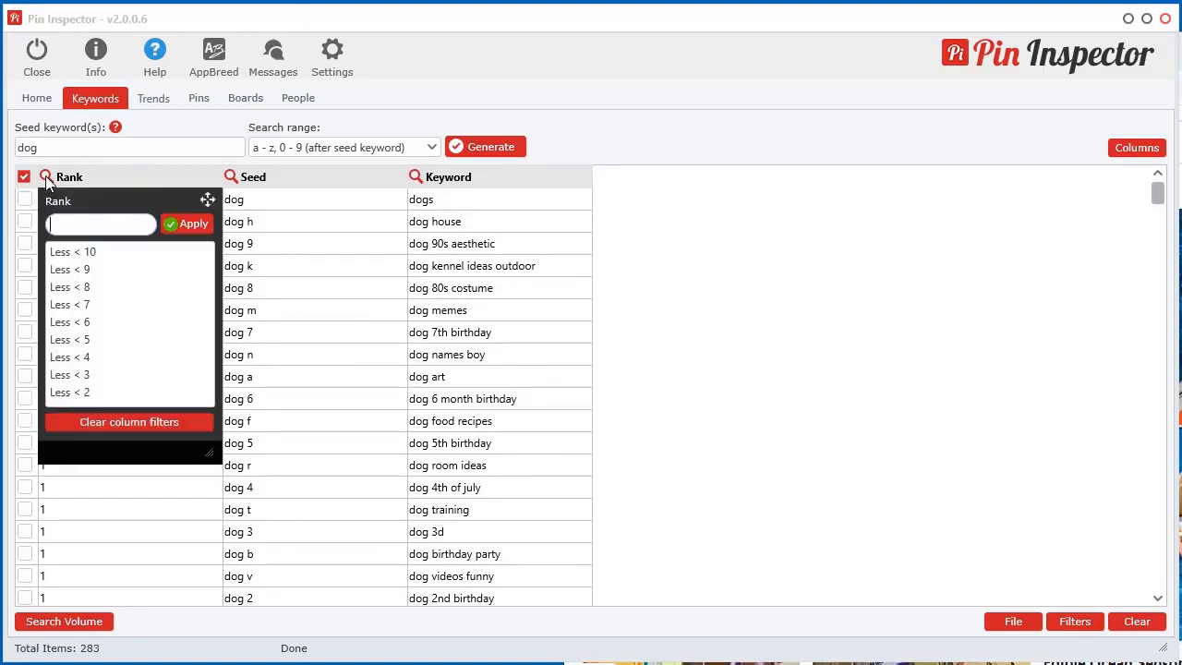
pyautogui.click(74, 322)
pyautogui.click(86, 391)
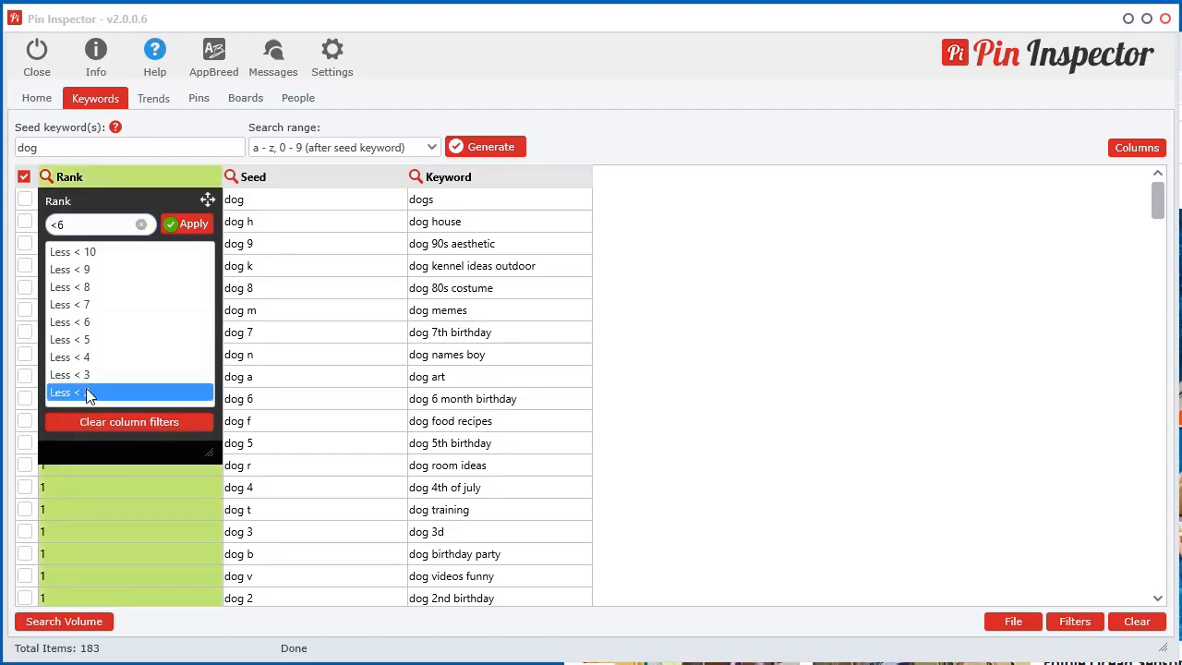
pyautogui.click(360, 427)
pyautogui.scroll(-5, 153, 505)
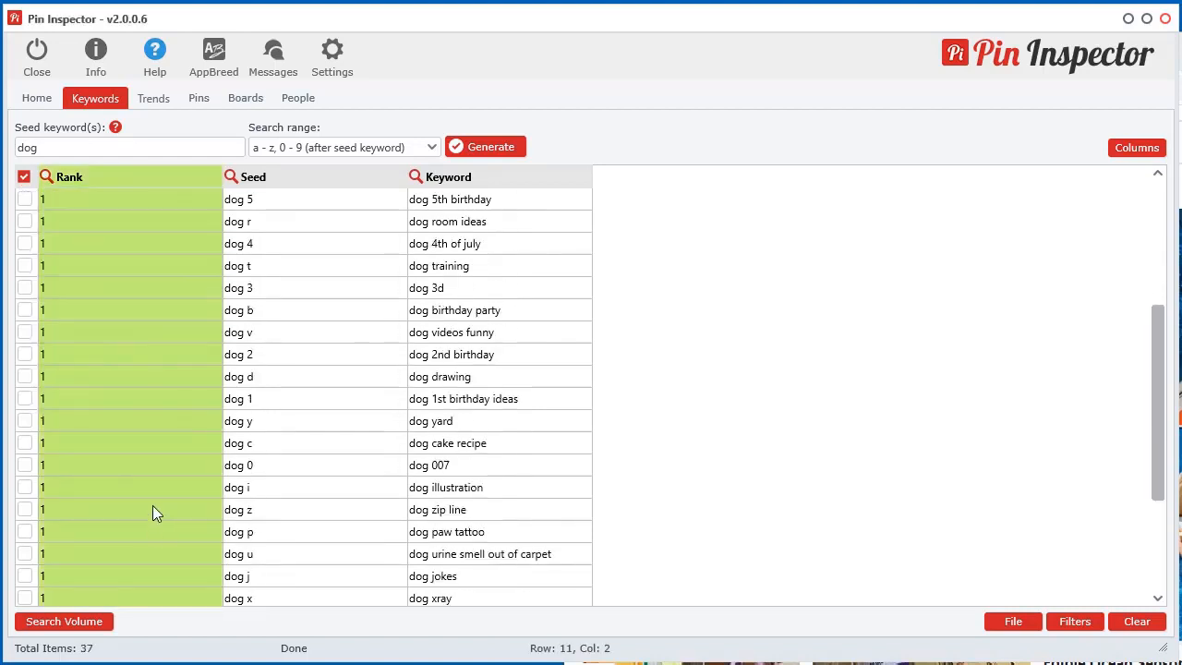
pyautogui.scroll(5, 152, 505)
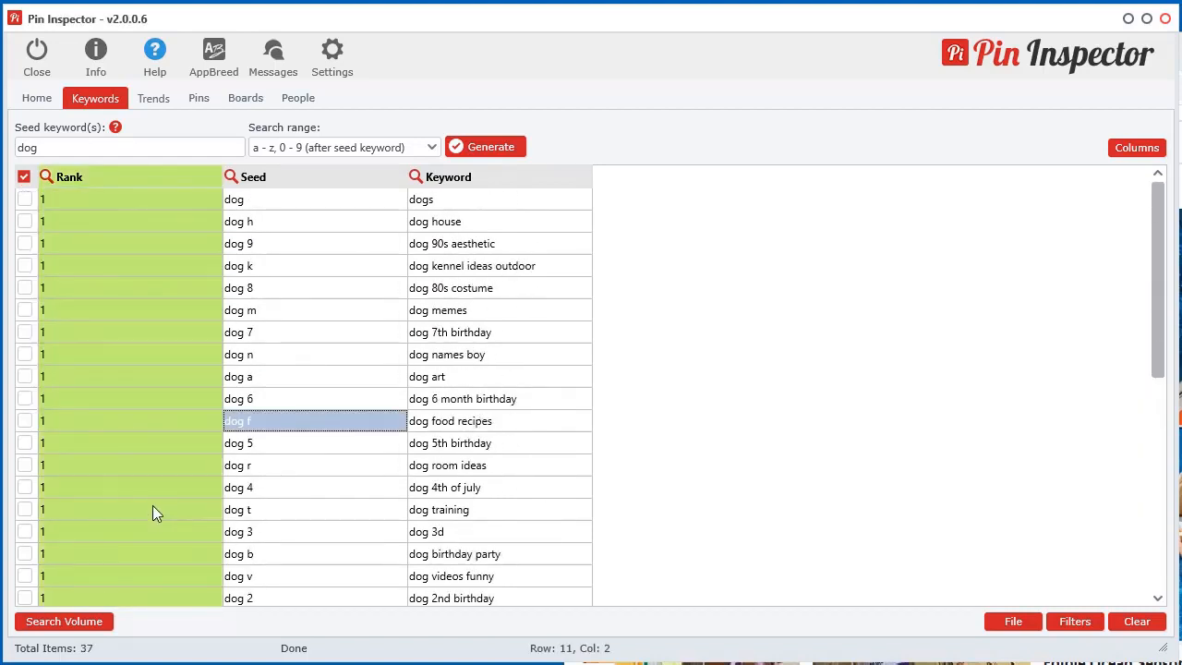
# Try filtering the Seed column by the text "df", then clear that filter.
pyautogui.click(231, 177)
pyautogui.write('df')
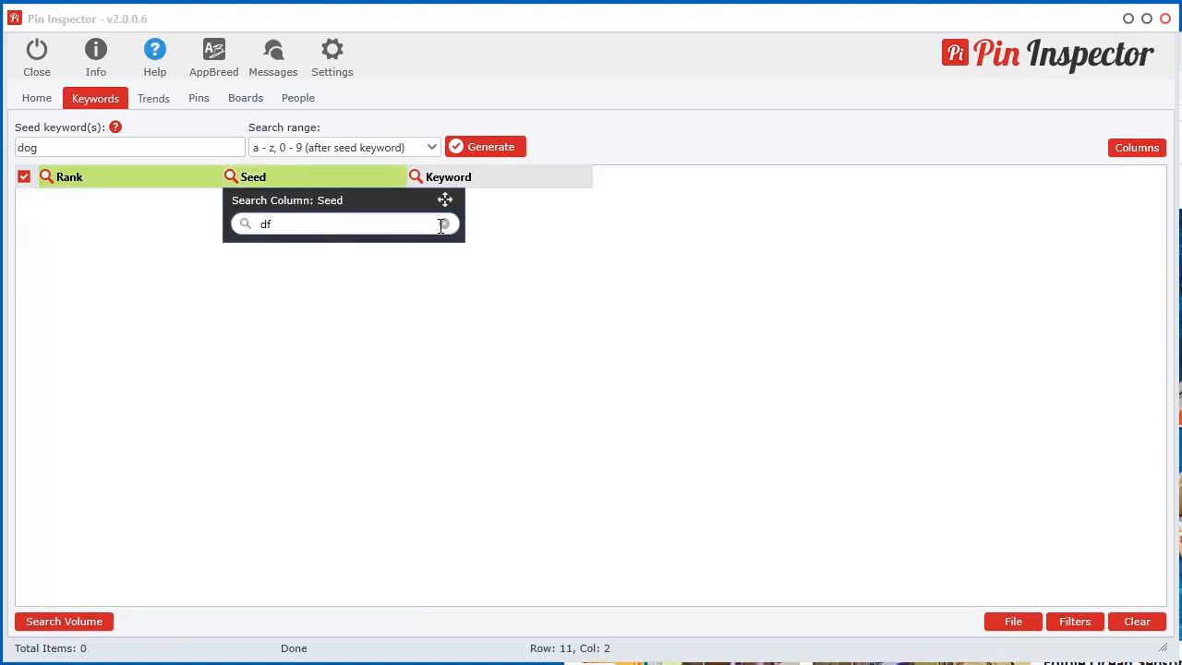
pyautogui.click(444, 223)
# Try filtering the Keyword column by "sdf" and by "df", clearing the filter each time.
pyautogui.click(415, 177)
pyautogui.write('sdf')
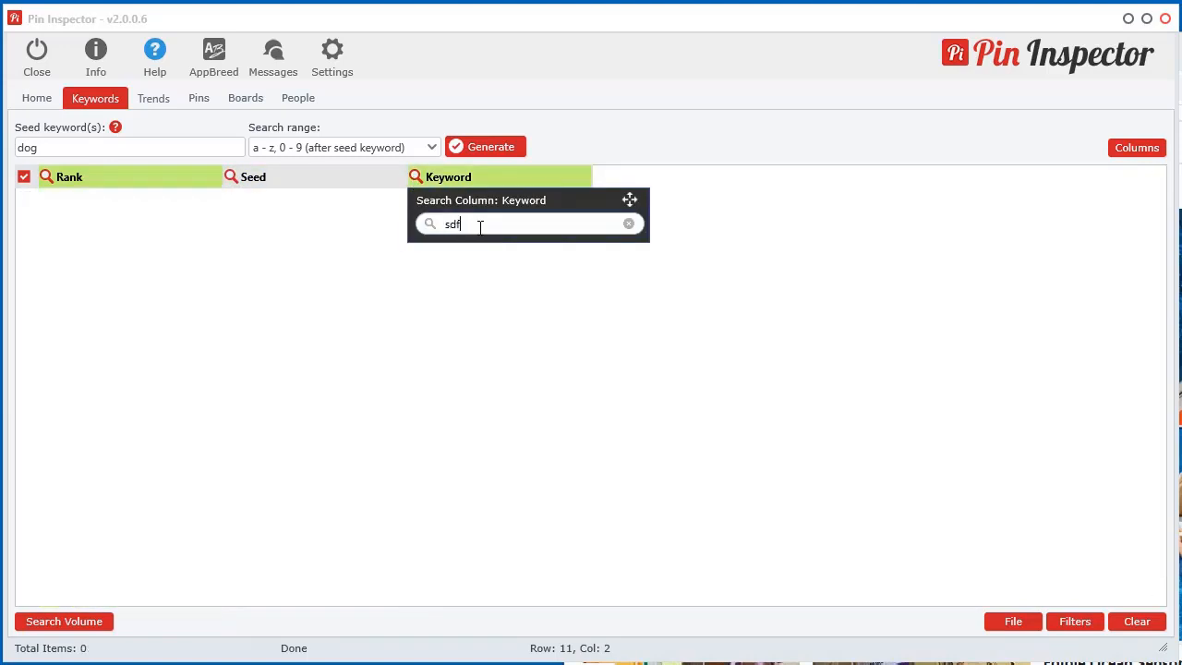
pyautogui.click(630, 225)
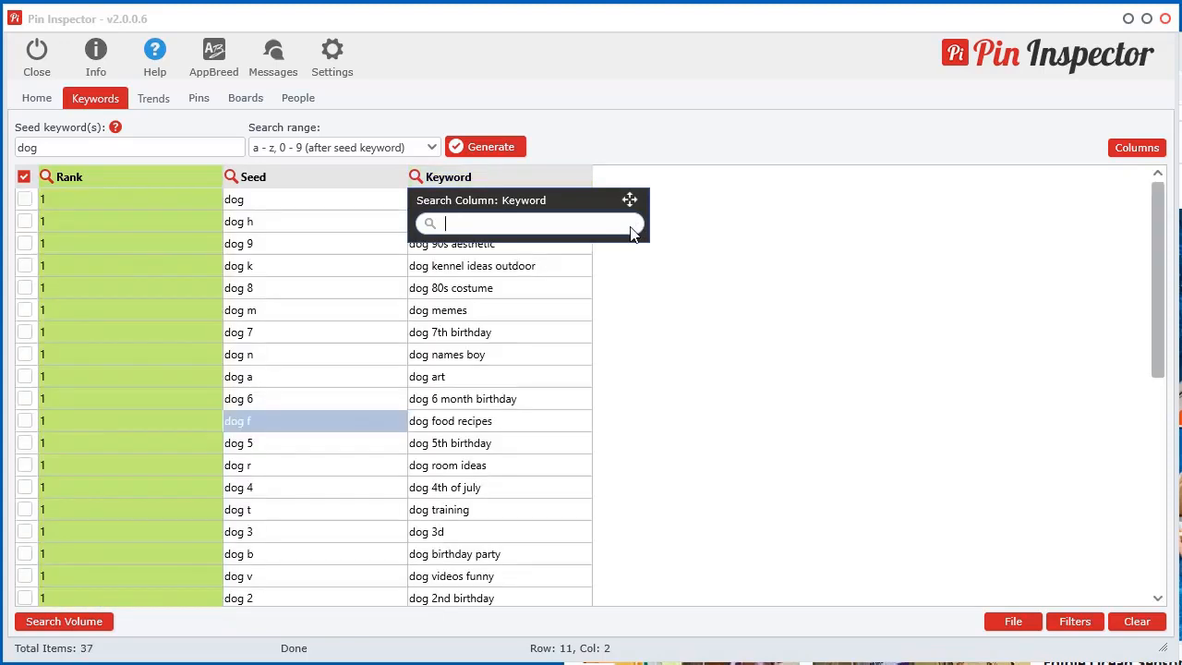
pyautogui.write('df')
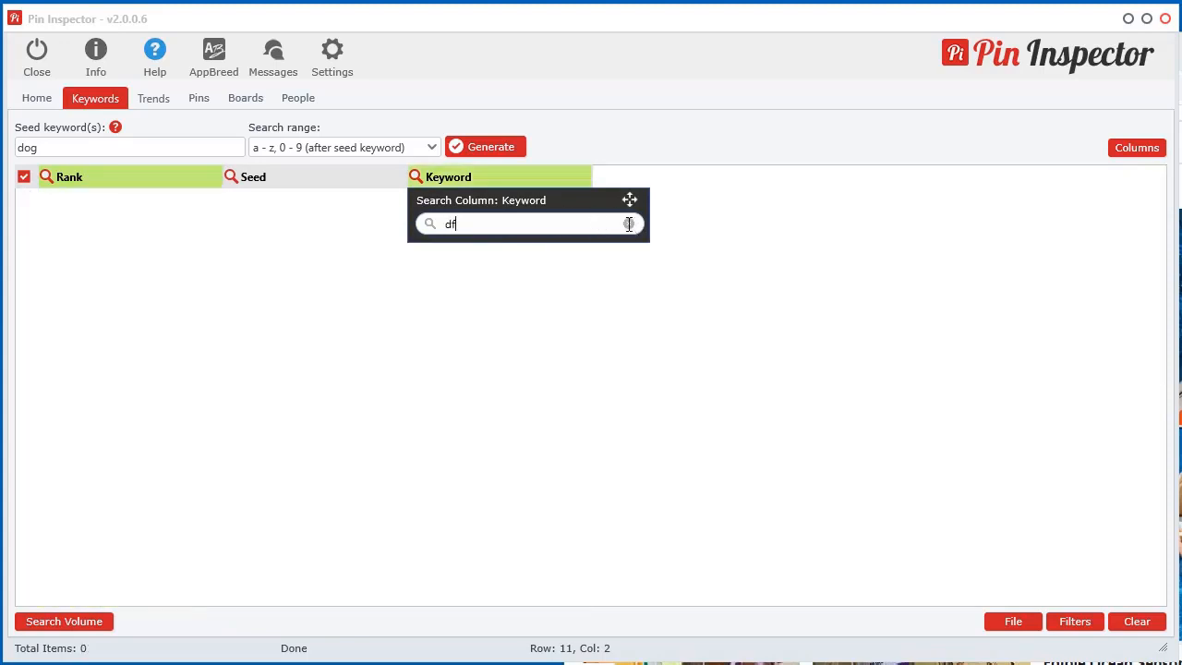
pyautogui.click(628, 224)
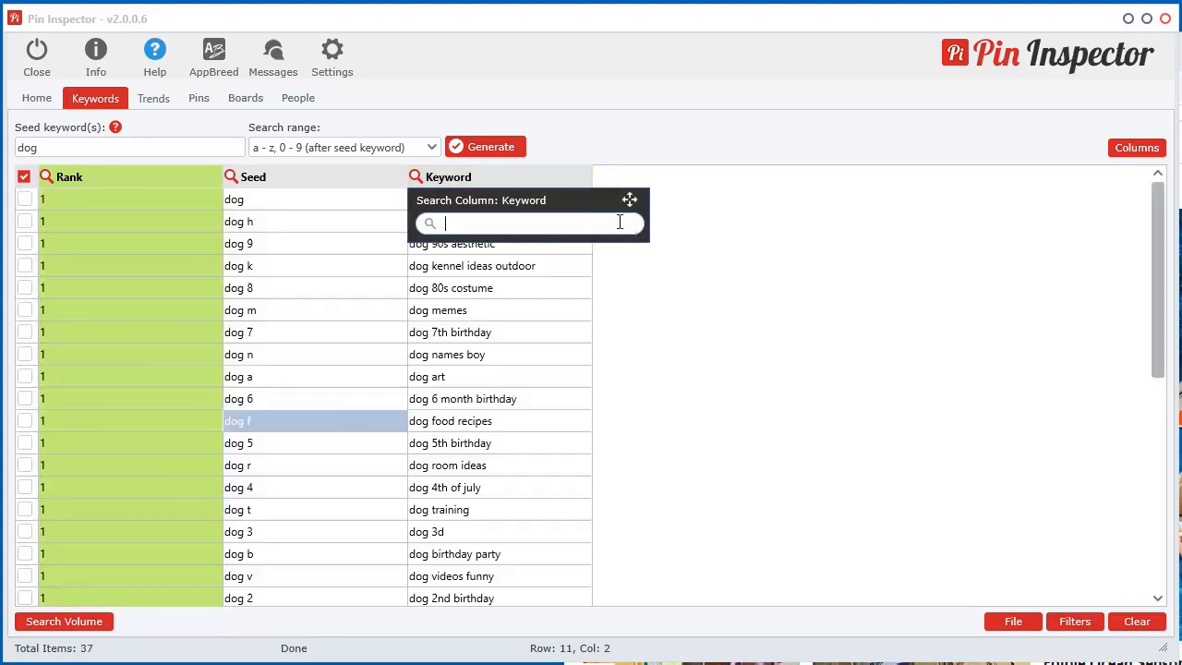
# Clear the filter on the Rank column and close its filter options.
pyautogui.click(47, 177)
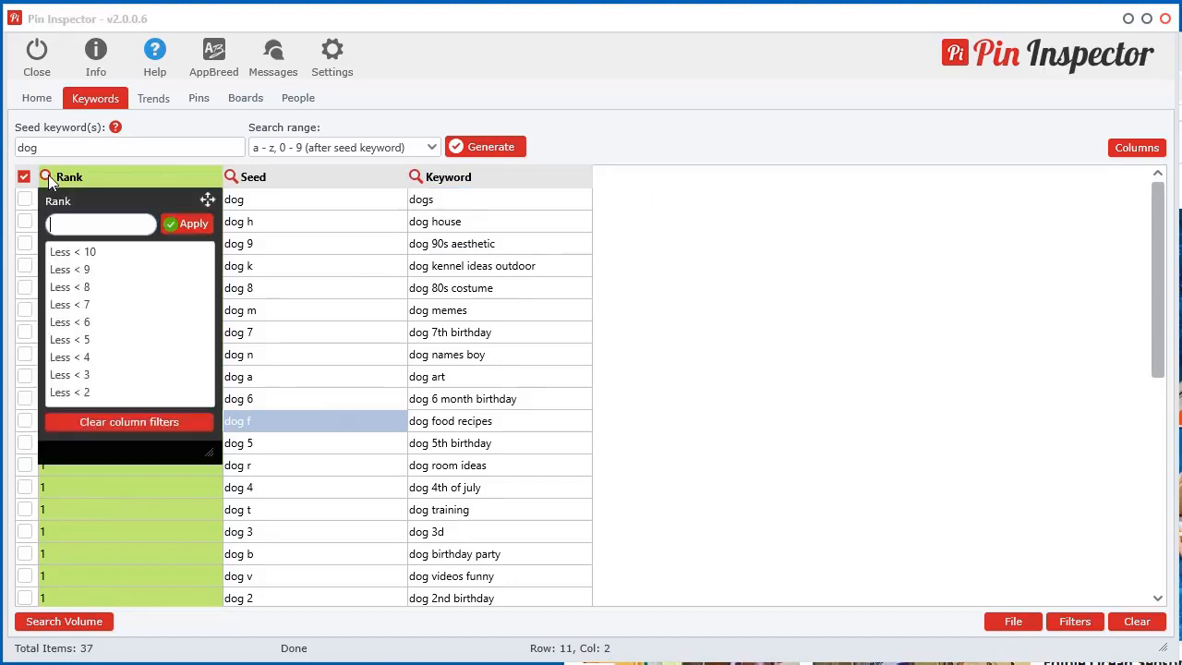
pyautogui.click(115, 421)
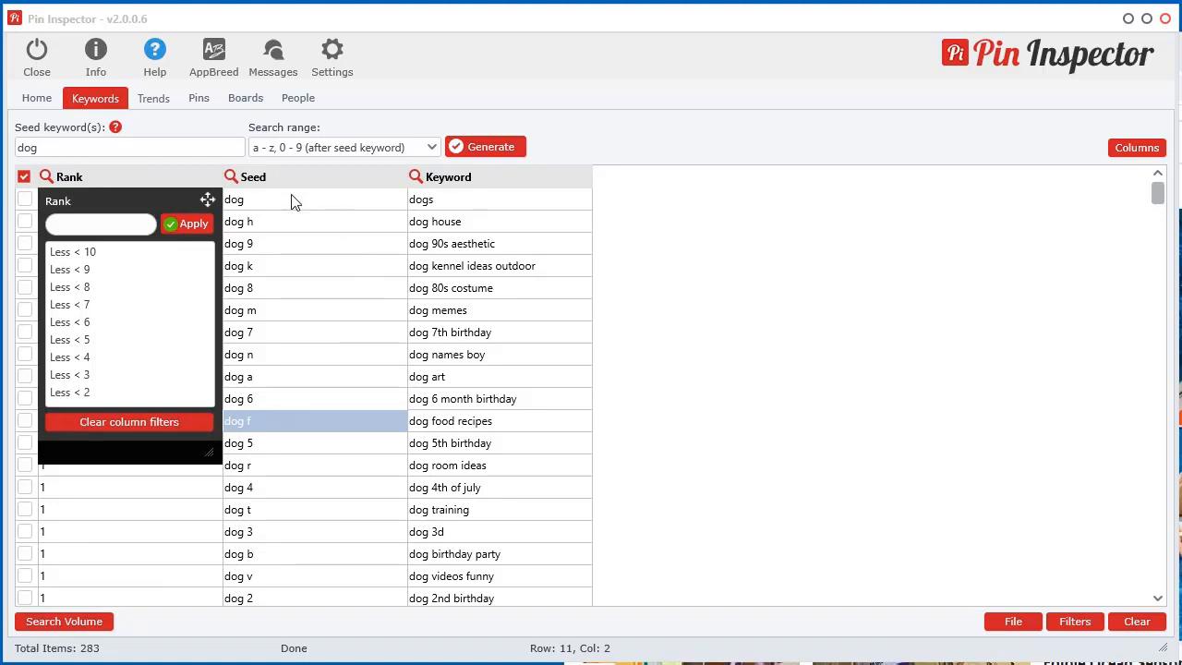
pyautogui.click(418, 248)
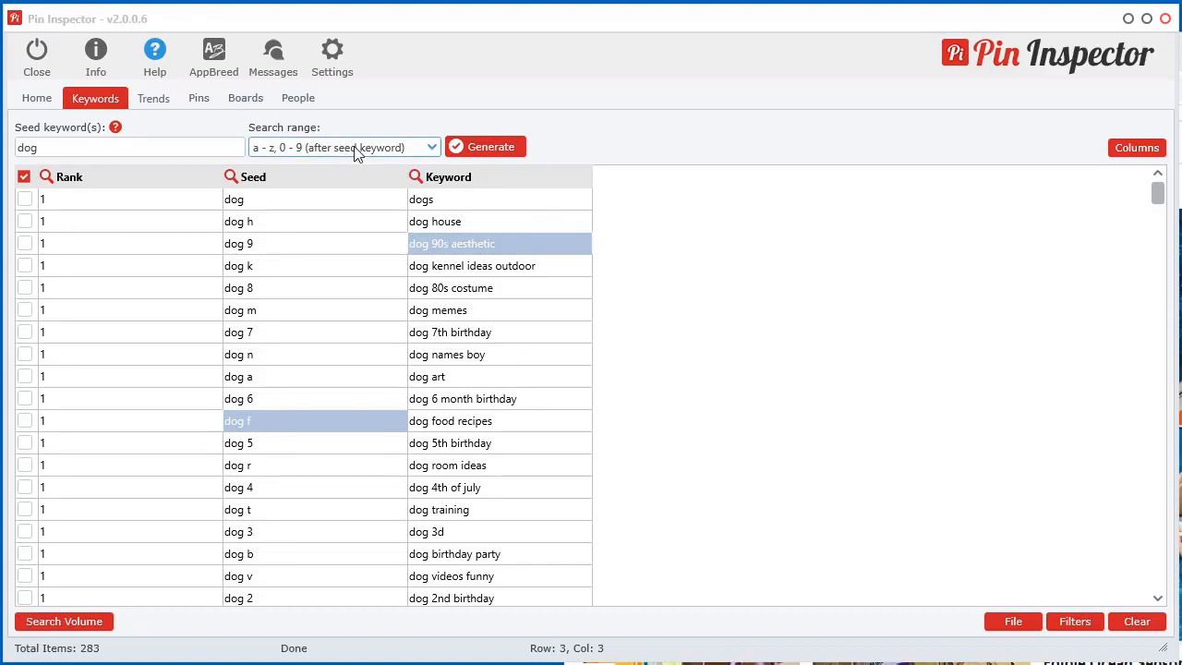
# Review the available search range options for the seed keyword without changing the selection.
pyautogui.click(331, 148)
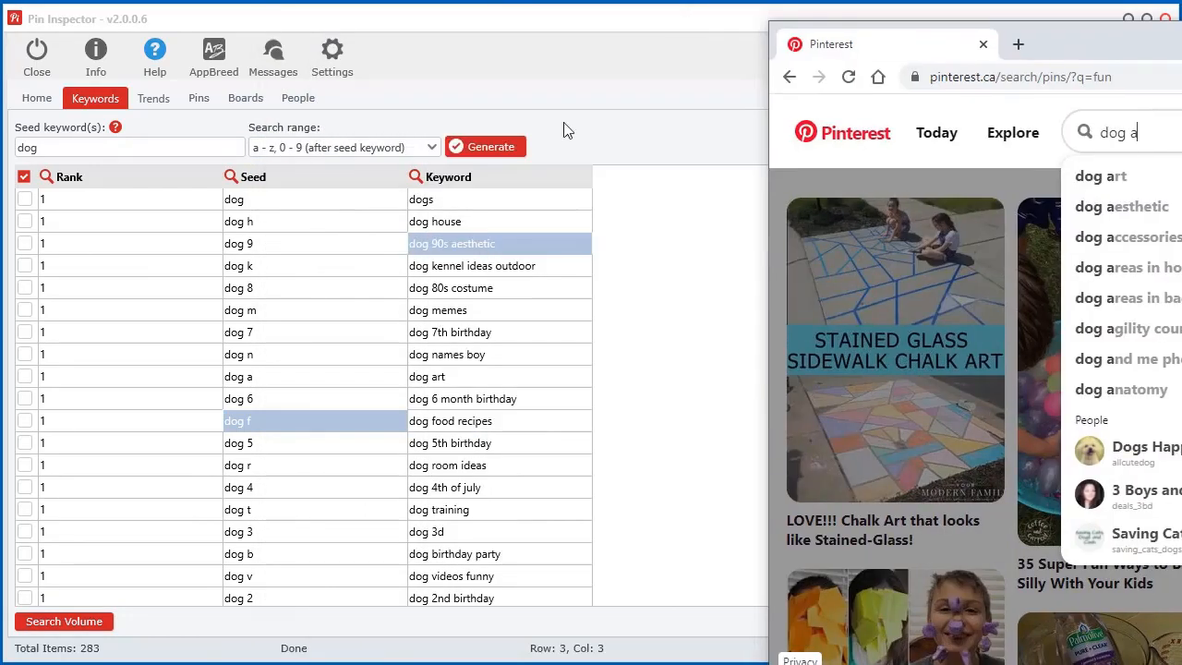
pyautogui.click(397, 148)
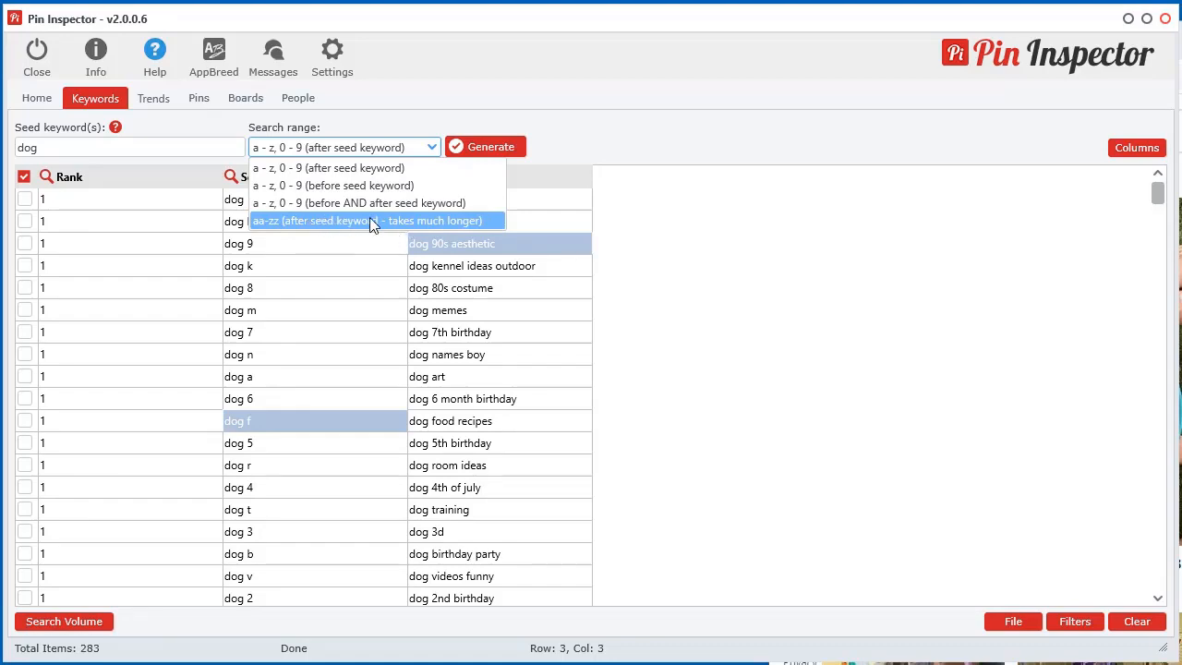
pyautogui.click(739, 37)
# Bring the Pinterest window over the keyword list and view the search suggestions for "a dog".
pyautogui.moveTo(1181, 35); pyautogui.dragTo(1040, 45)
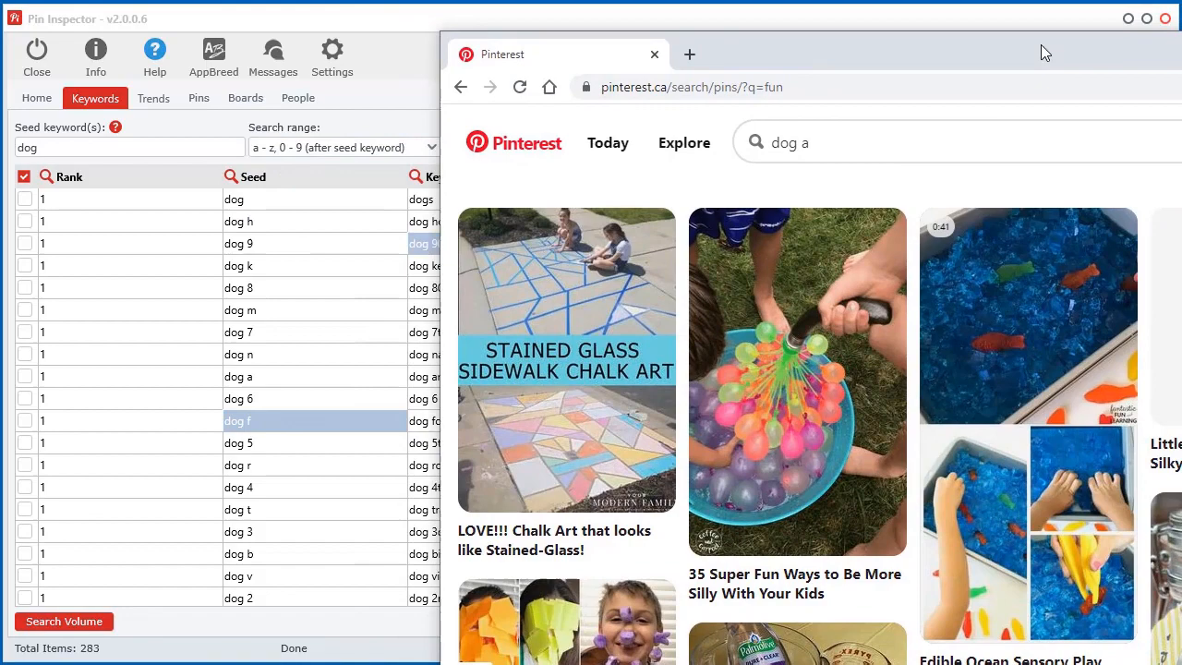
pyautogui.click(859, 137)
pyautogui.press('BackSpace')
pyautogui.press('BackSpace')
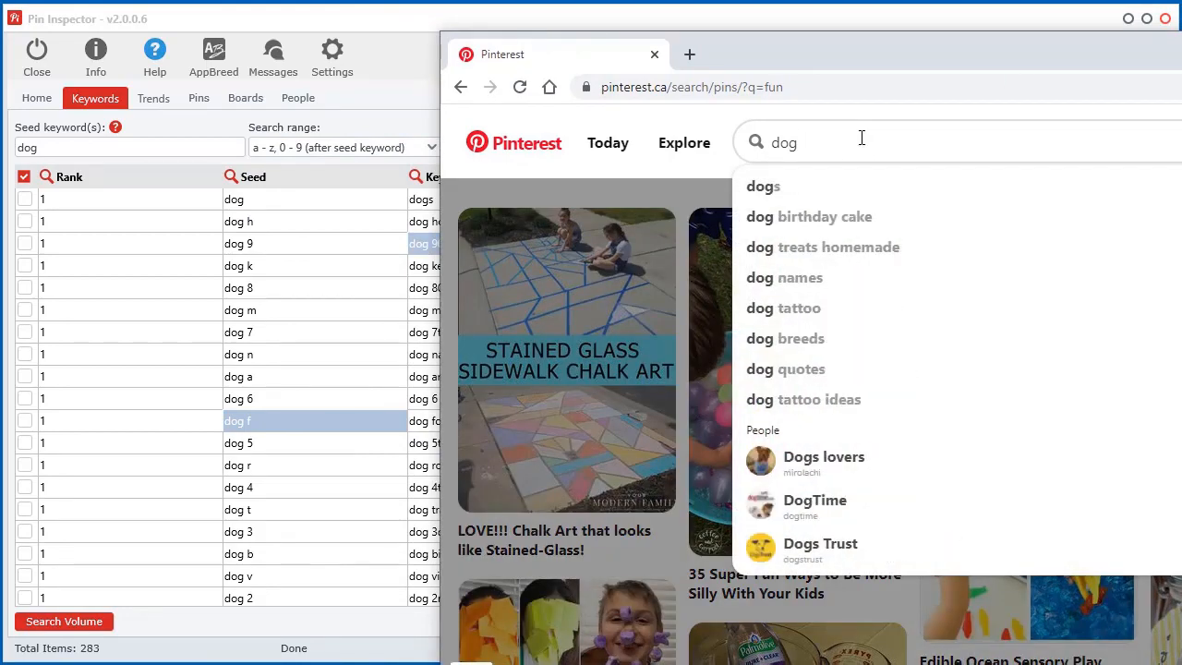
pyautogui.press('Home')
pyautogui.write('a')
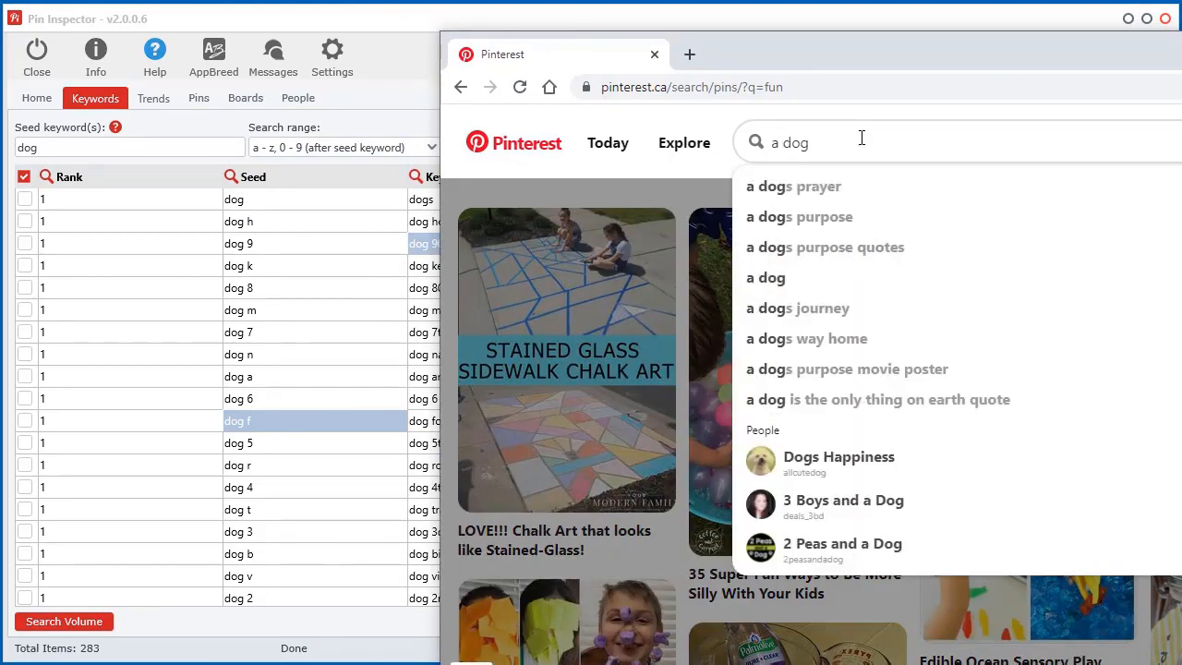
# Compare the Pinterest search suggestions for "b dog" and "c dog".
pyautogui.press('BackSpace')
pyautogui.write('b')
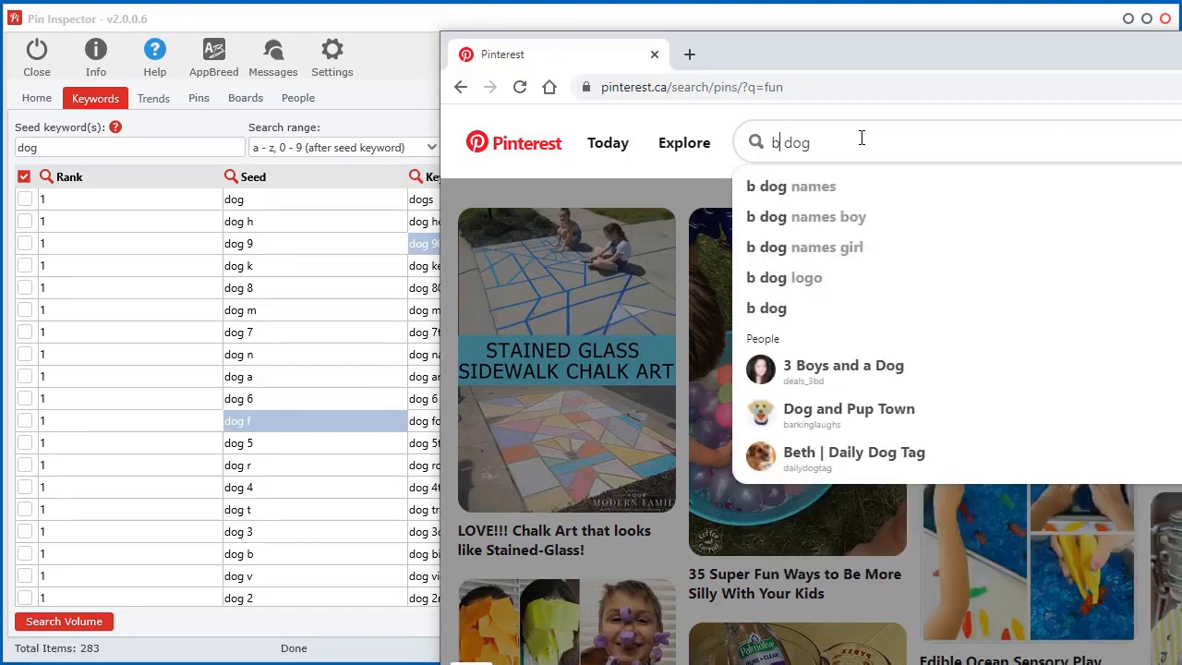
pyautogui.press('BackSpace')
pyautogui.write('c')
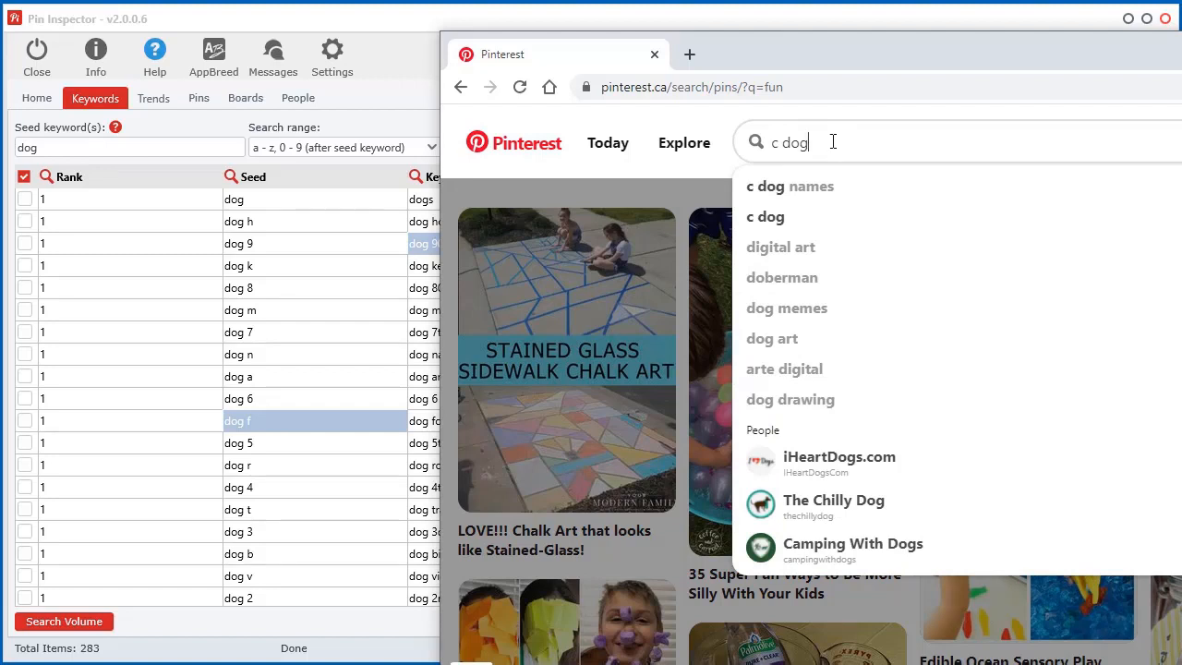
# Compare the Pinterest search suggestions for "dog", "dog aa", "dog ab", "dog ac" and "dog az".
pyautogui.press('Home')
pyautogui.press('Delete')
pyautogui.press('Delete')
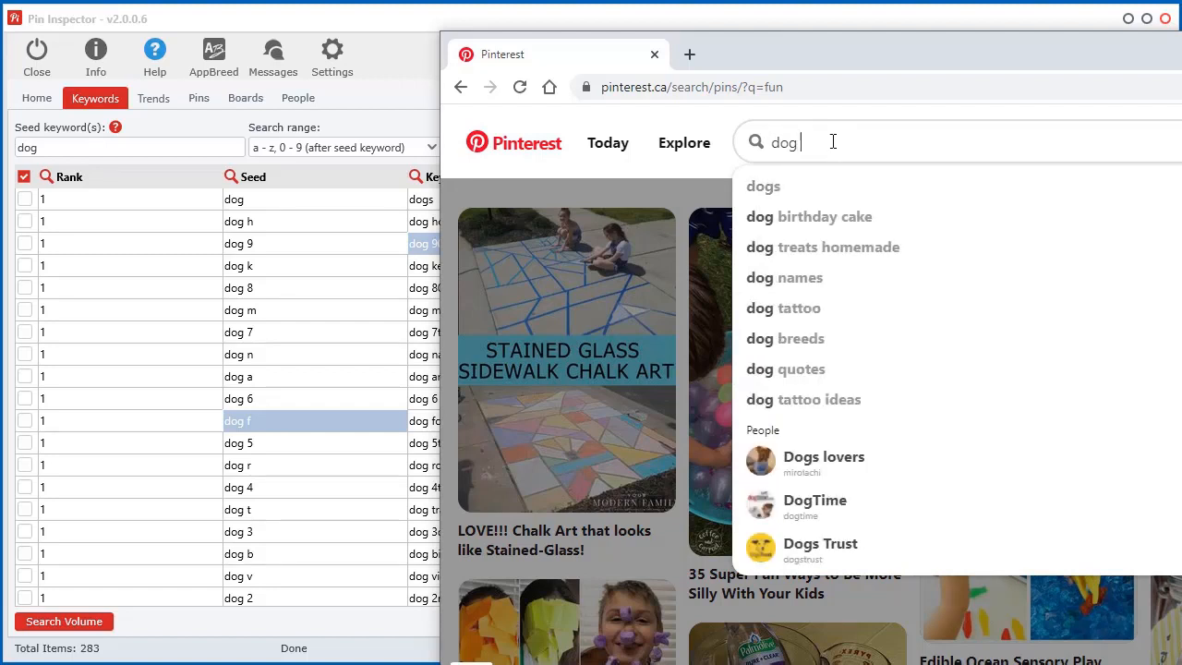
pyautogui.write('aa')
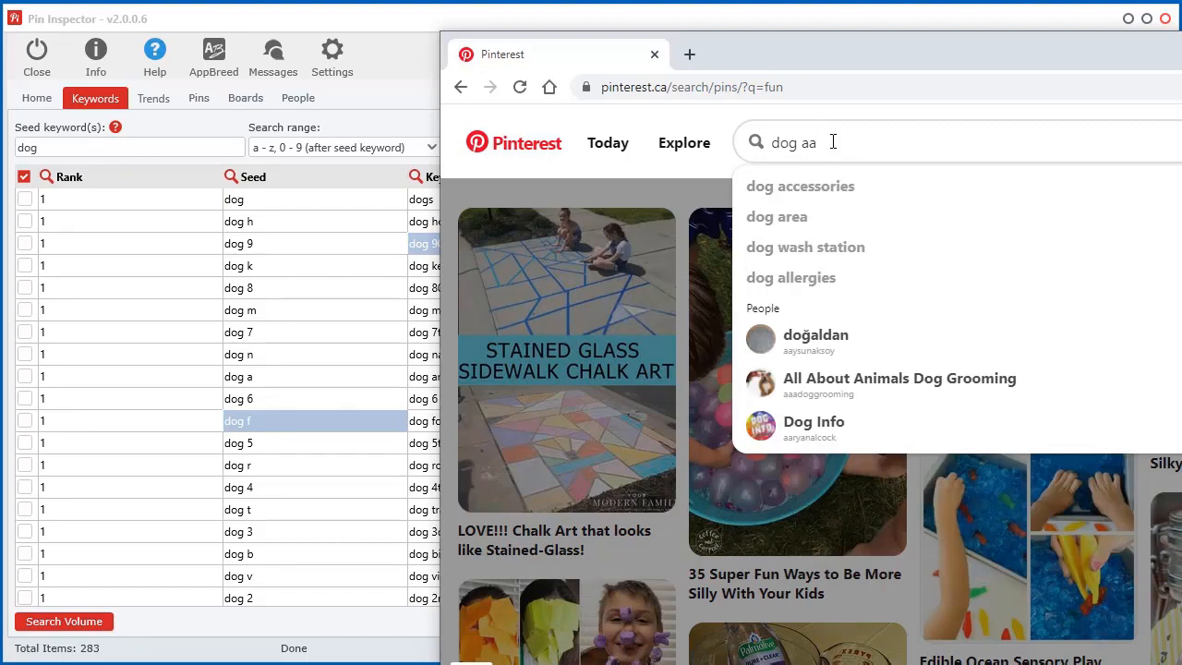
pyautogui.press('BackSpace')
pyautogui.write('b')
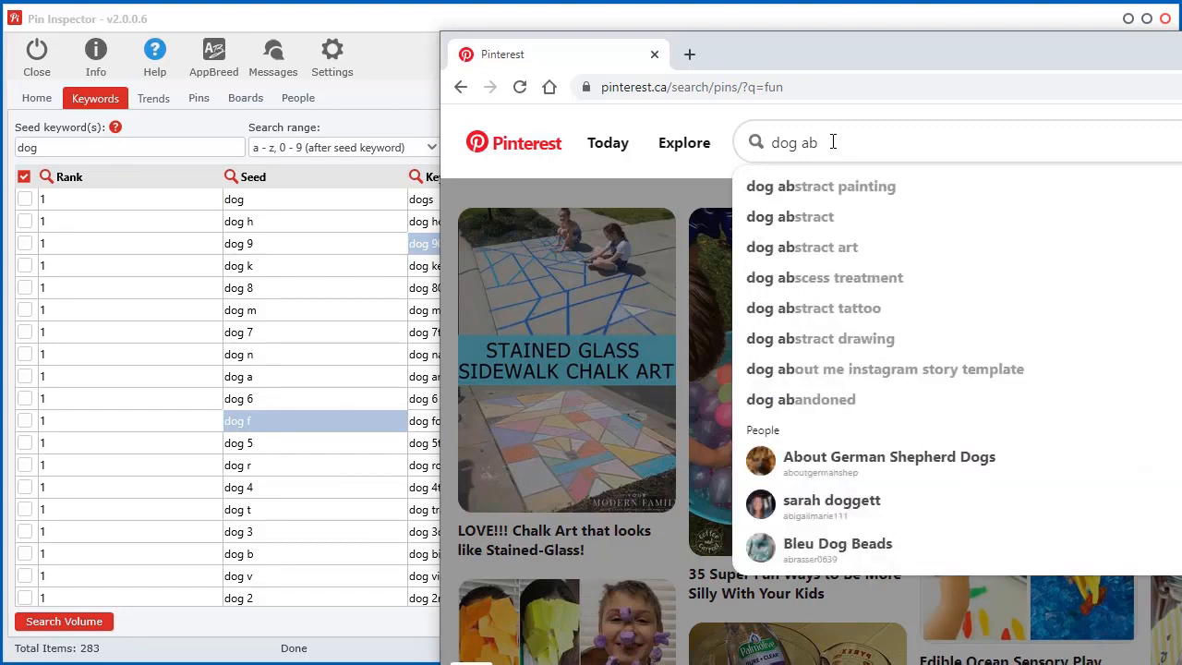
pyautogui.press('BackSpace')
pyautogui.write('c')
pyautogui.press('BackSpace')
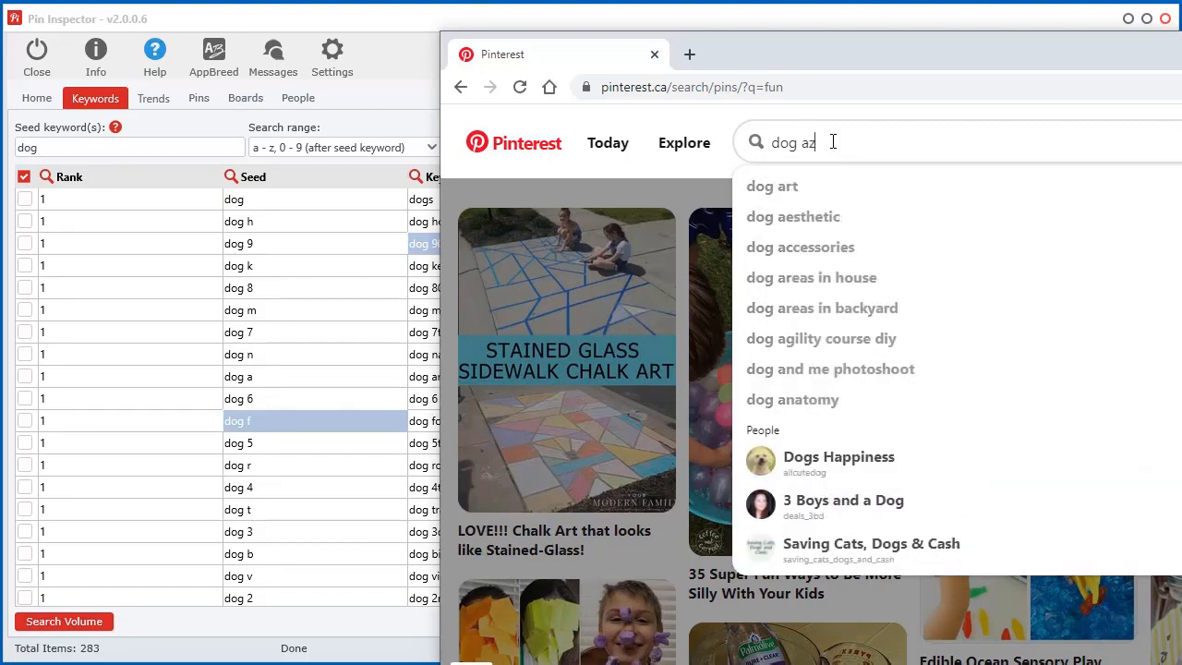
pyautogui.write('z')
# Look through the Pinterest search suggestions for "dog ba" and "dog bb", ending with the query "dog zz".
pyautogui.press('BackSpace')
pyautogui.press('BackSpace')
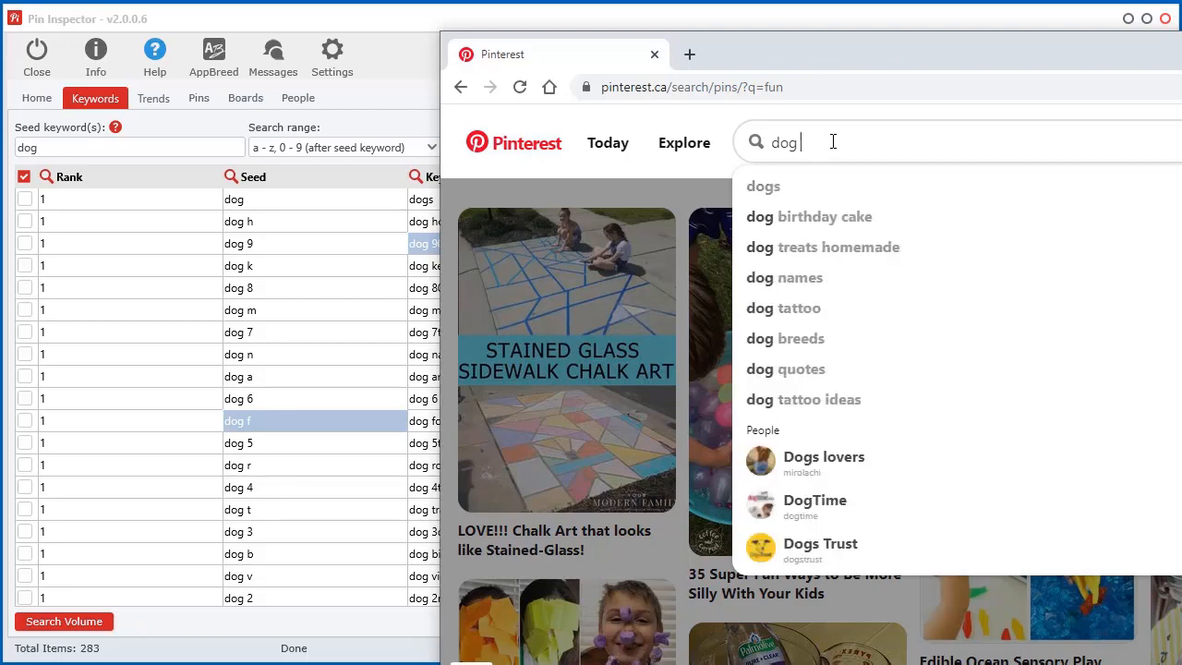
pyautogui.write('b')
pyautogui.write('a')
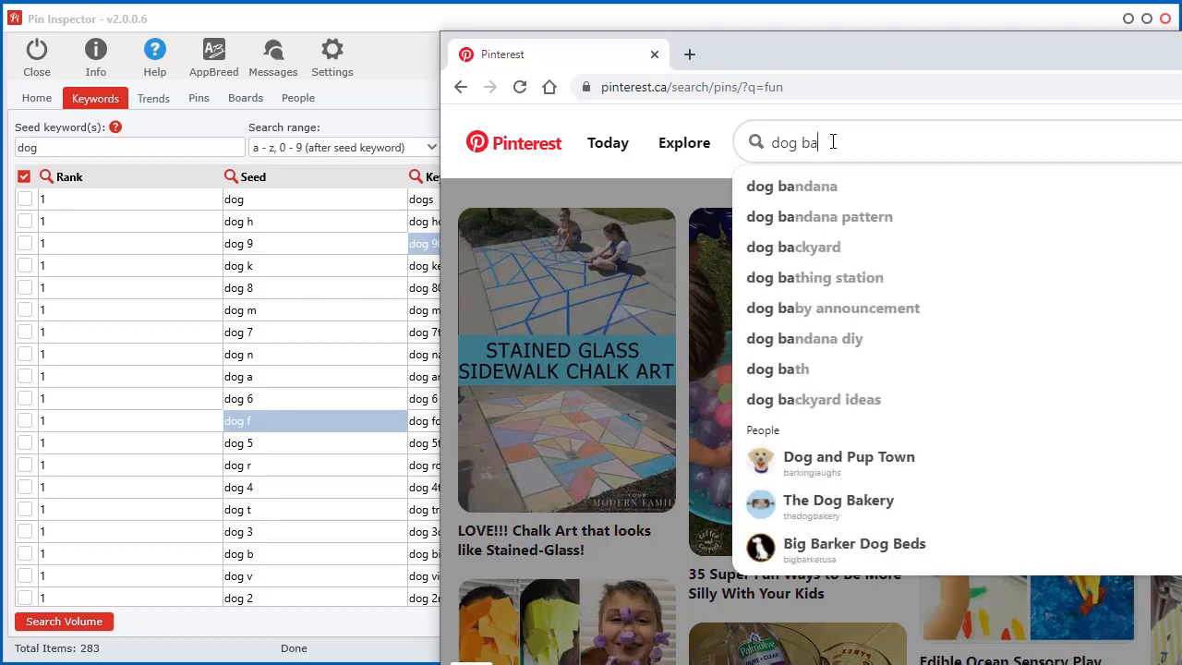
pyautogui.press('BackSpace')
pyautogui.write('b')
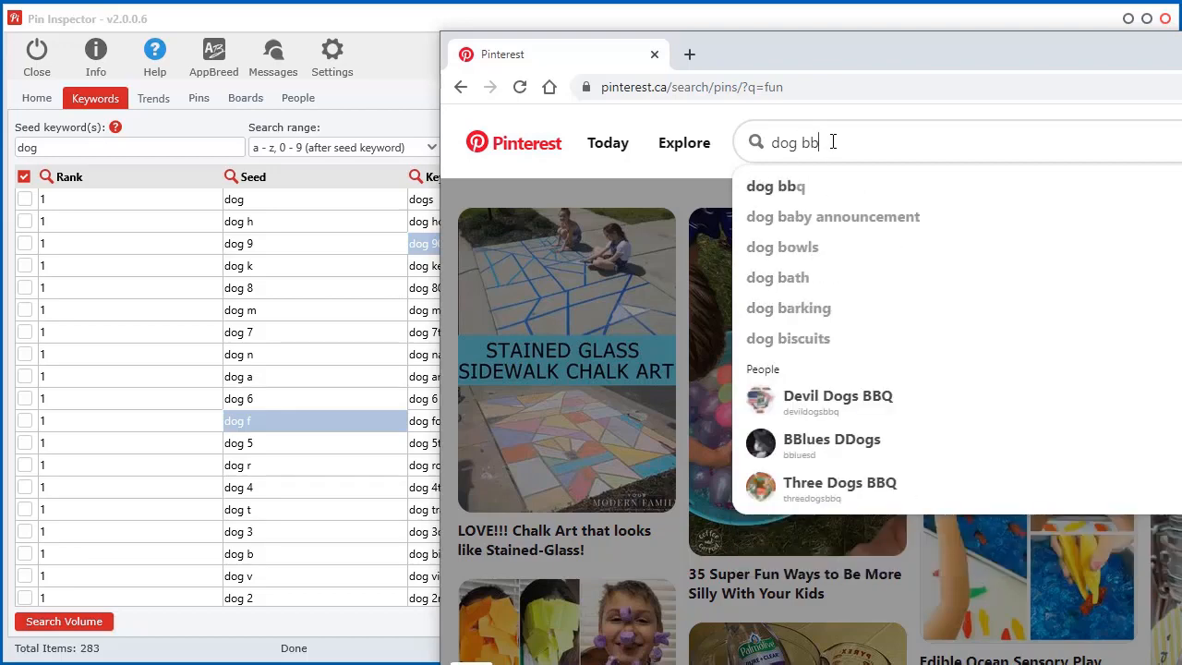
pyautogui.press('BackSpace')
pyautogui.press('BackSpace')
pyautogui.write('zz')
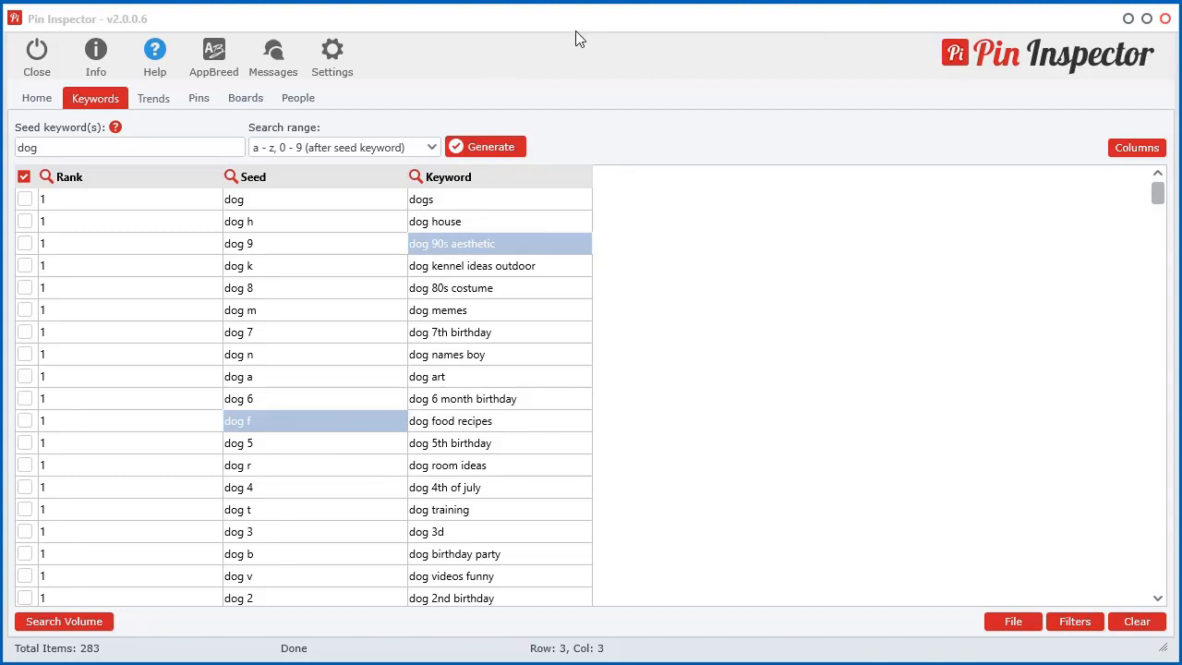
# In Pin Inspector, review the aa-zz (after seed keyword) search range option without selecting it.
pyautogui.click(375, 146)
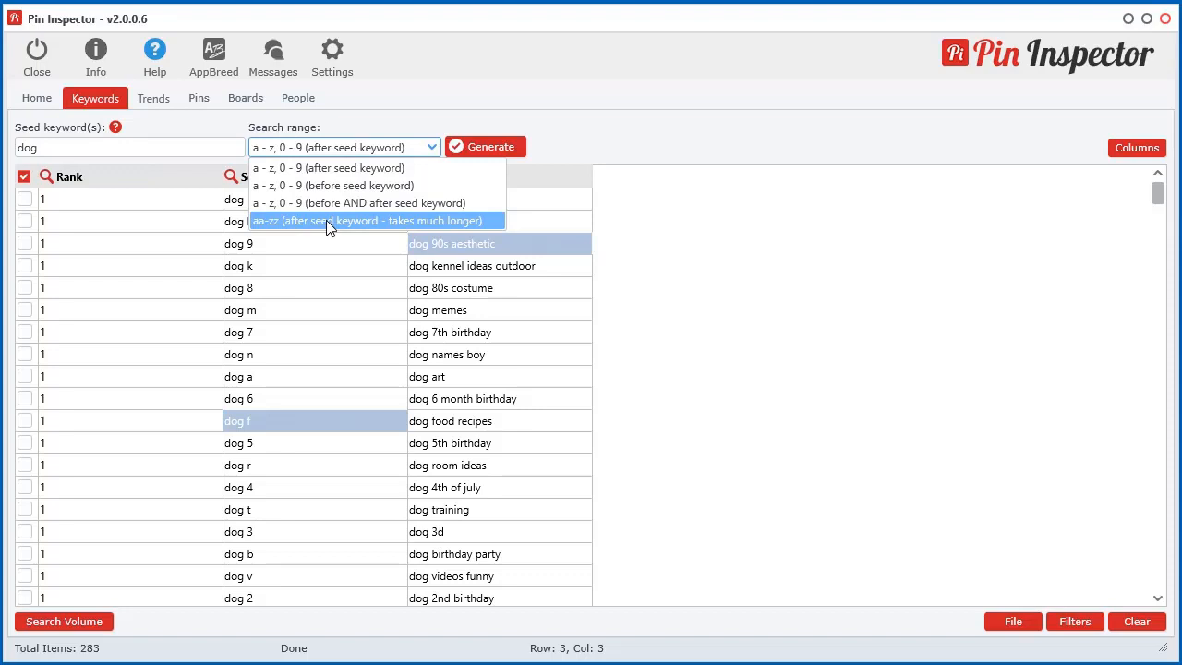
pyautogui.click(675, 90)
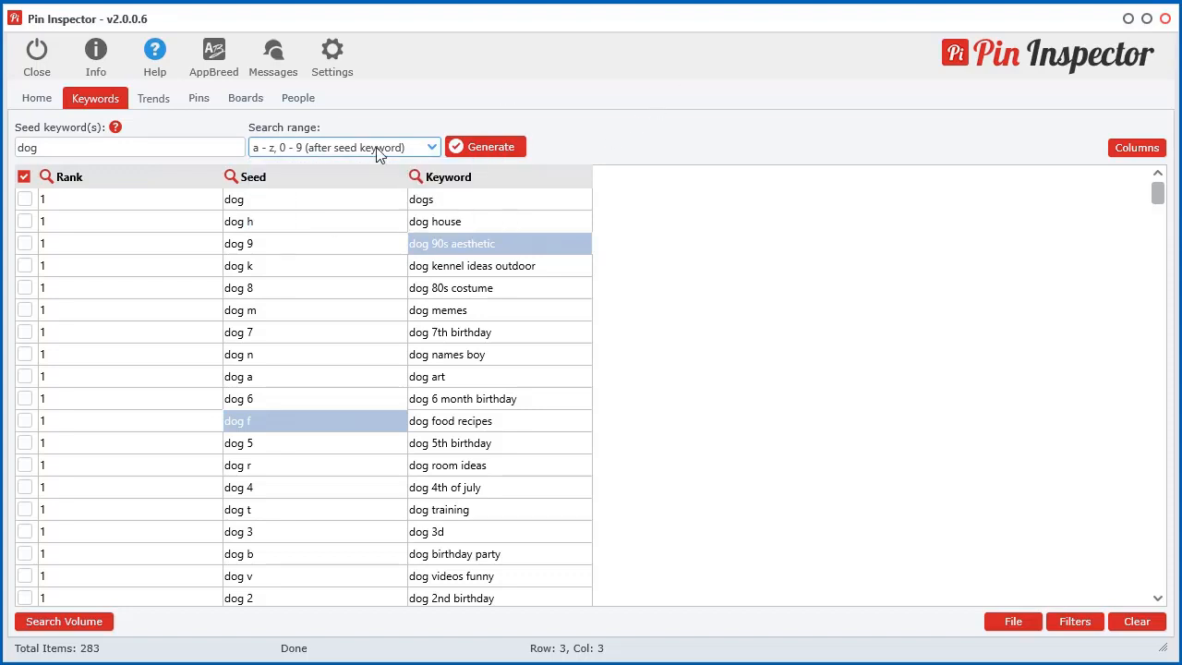
pyautogui.click(375, 148)
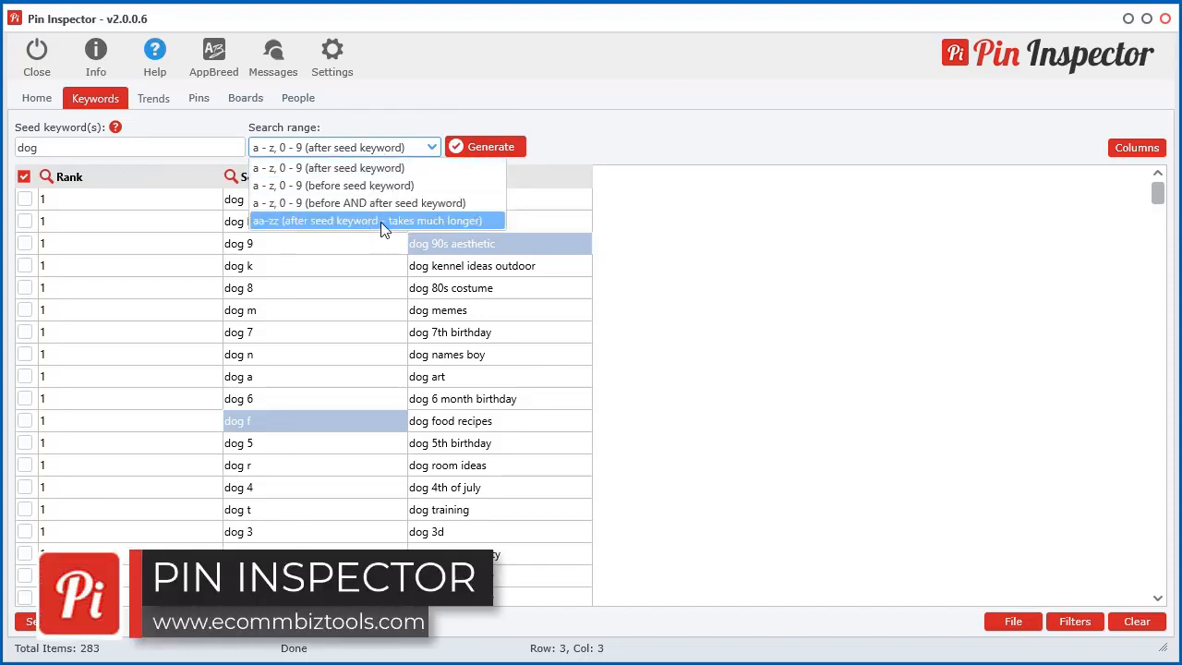
pyautogui.click(579, 92)
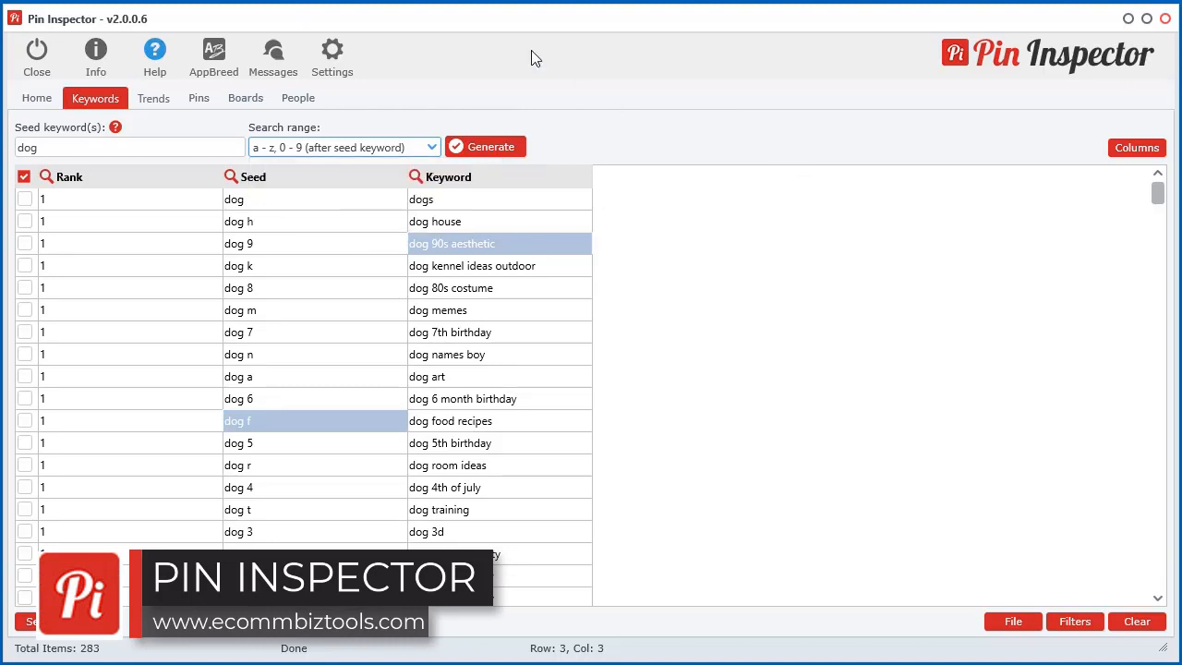
# Clear all existing keyword data and generate keywords for "dog" using the a - z, 0 - 9 (before AND after seed keyword) range.
pyautogui.click(366, 148)
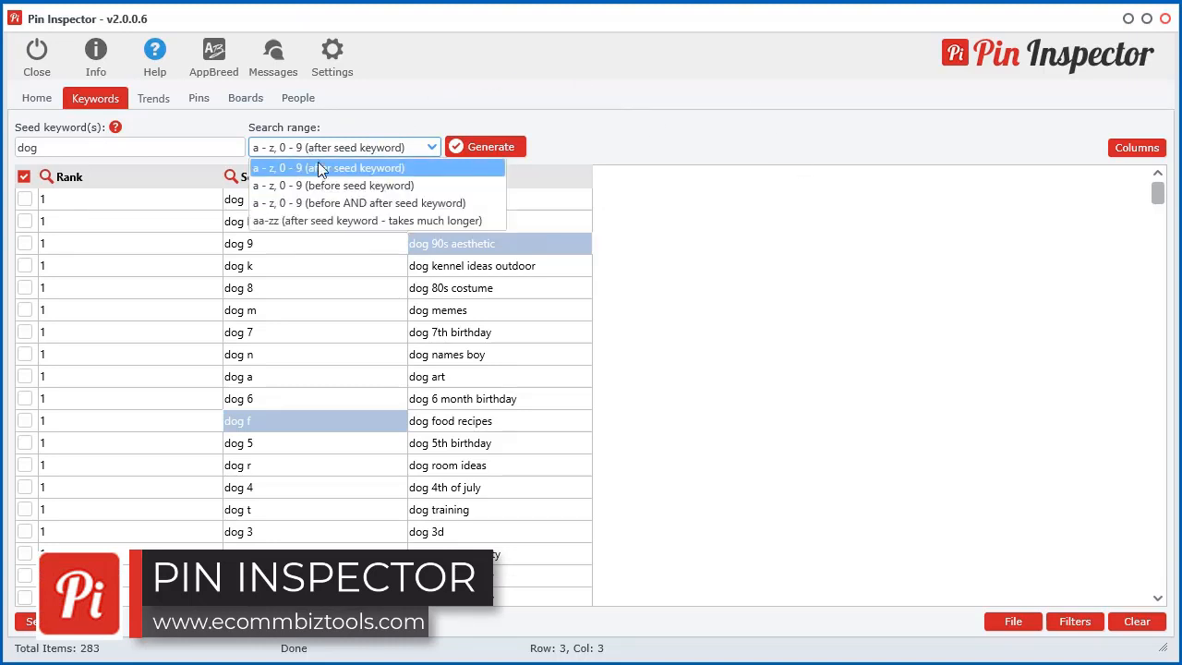
pyautogui.click(366, 203)
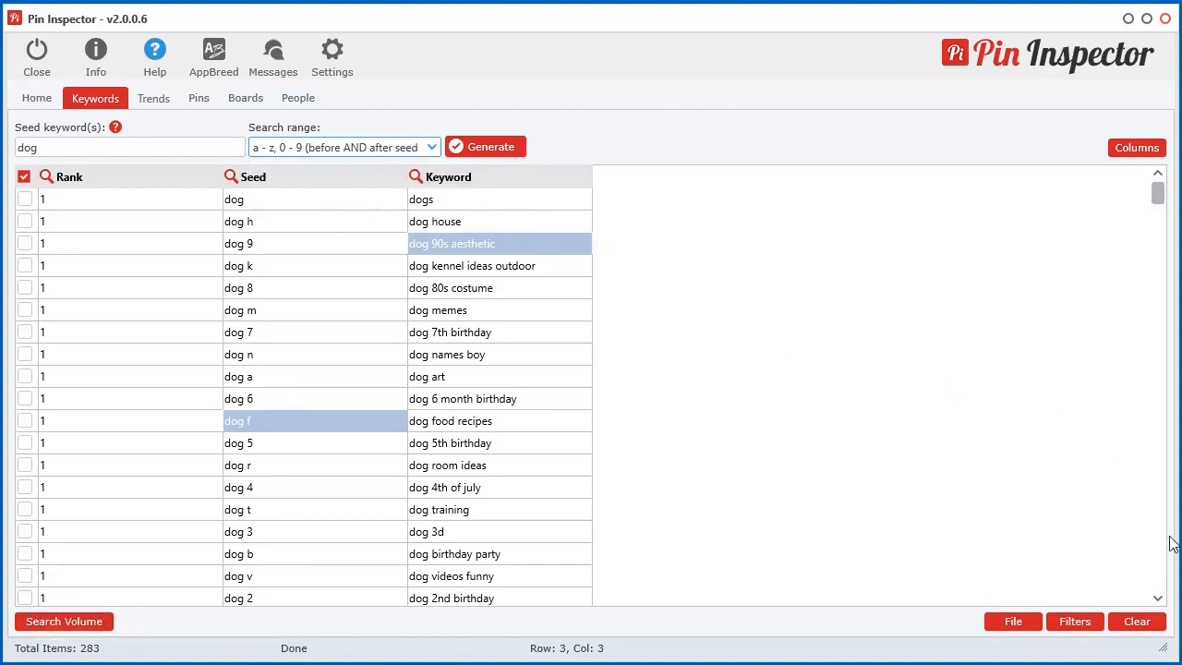
pyautogui.click(1138, 622)
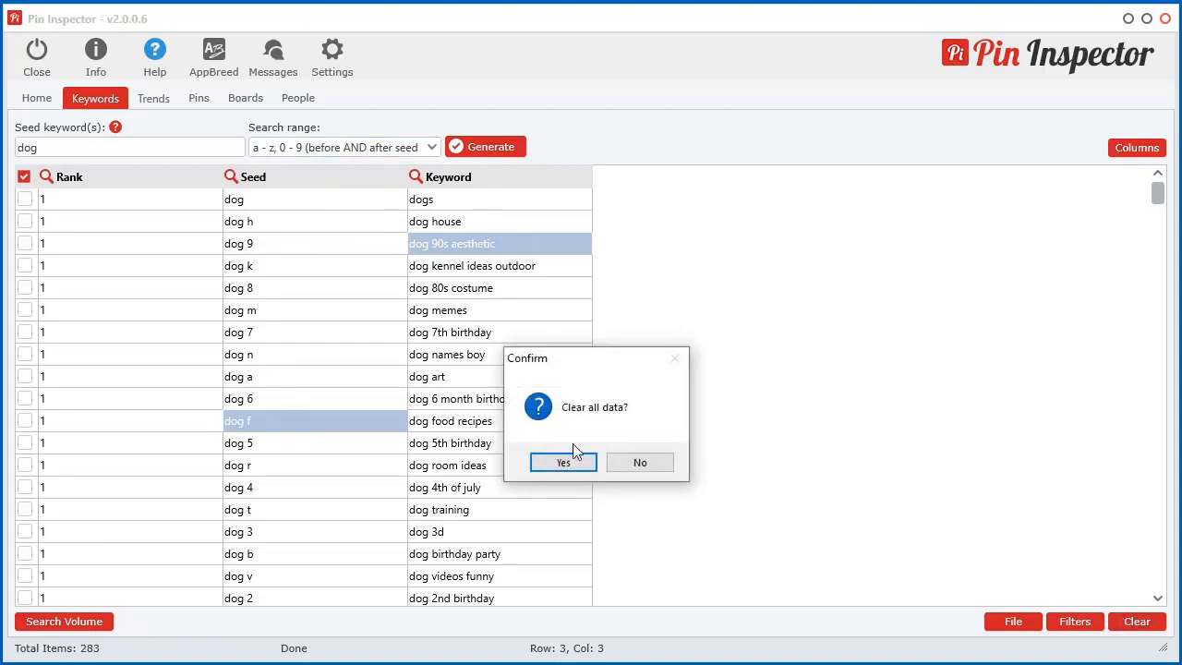
pyautogui.click(574, 455)
pyautogui.click(506, 151)
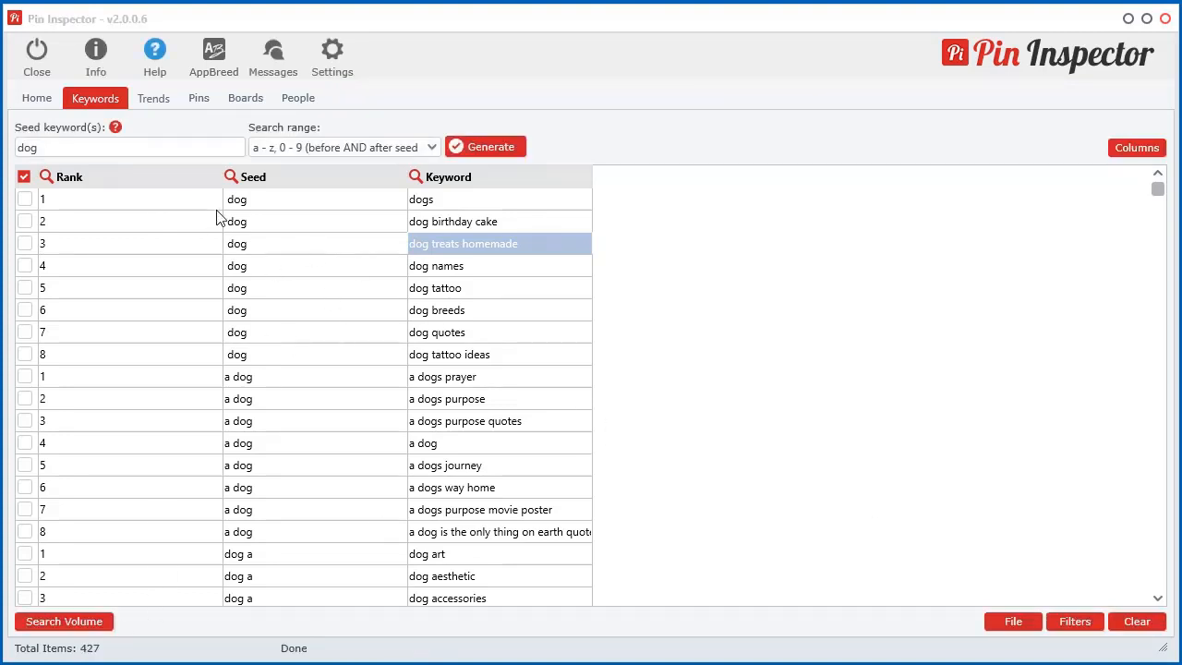
# View the actions available for a keyword, and check only the "dog birthday cake" and "dog tattoo" rows.
pyautogui.rightClick(444, 245)
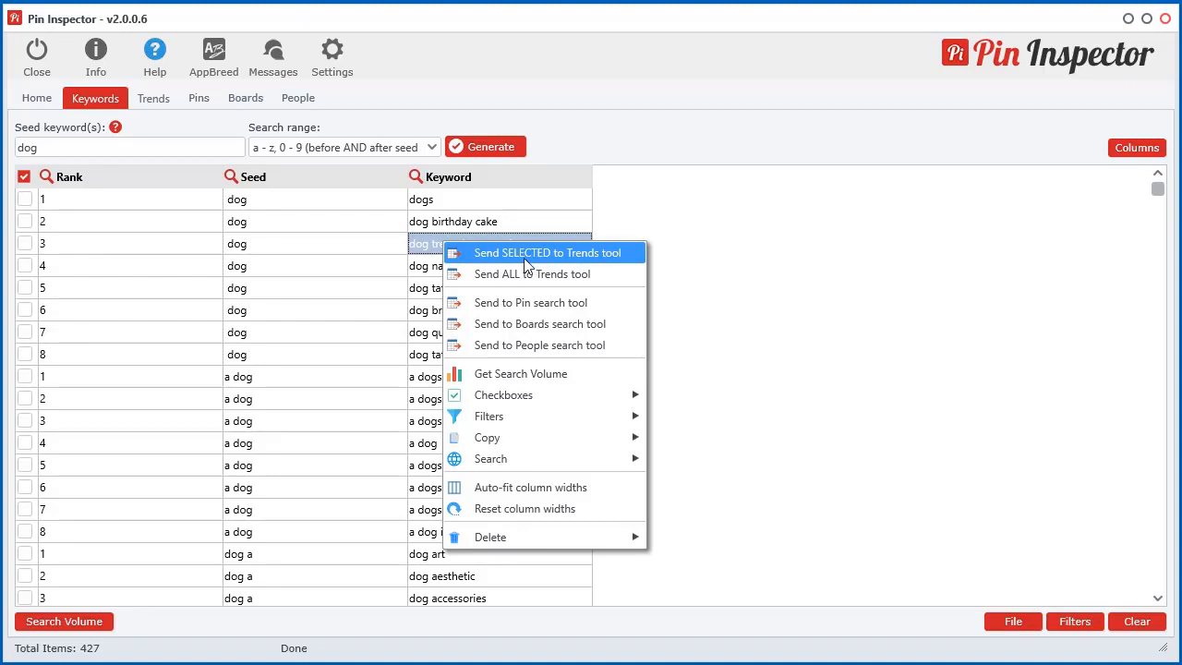
pyautogui.click(25, 199)
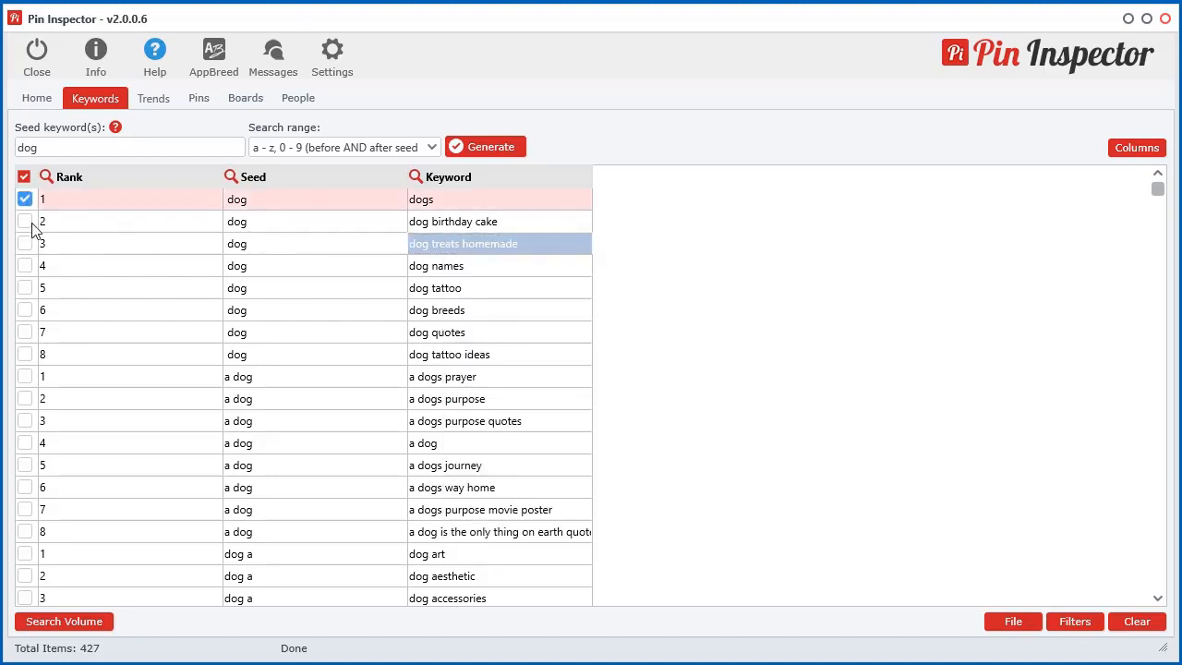
pyautogui.click(25, 221)
pyautogui.click(25, 288)
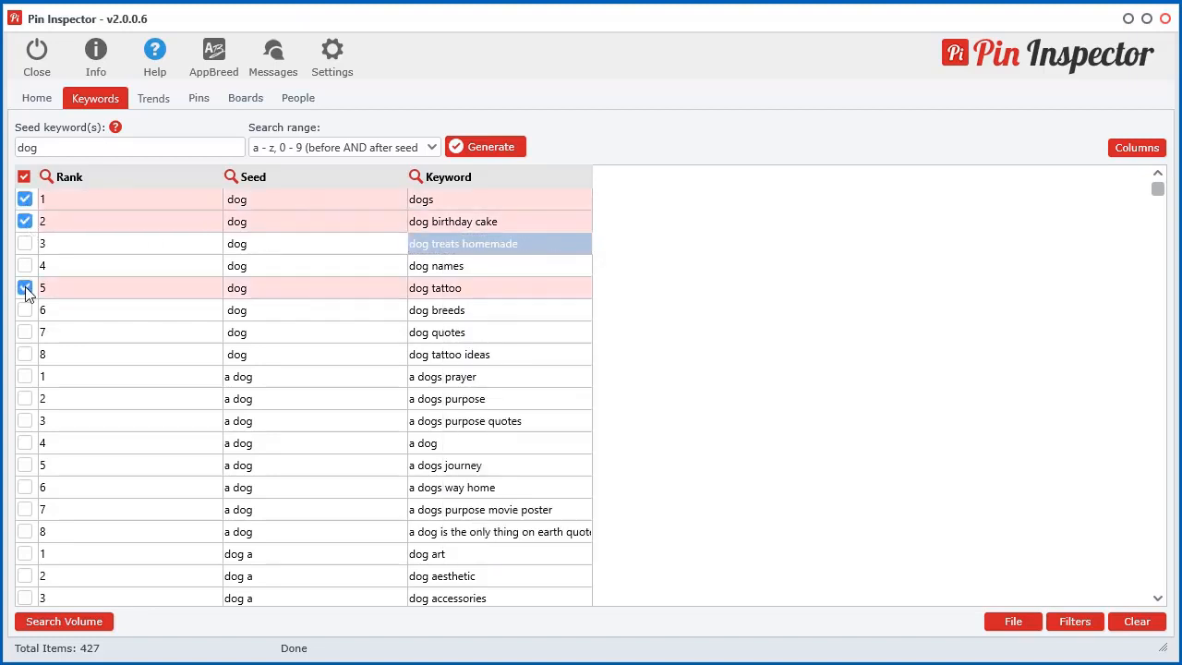
pyautogui.click(25, 199)
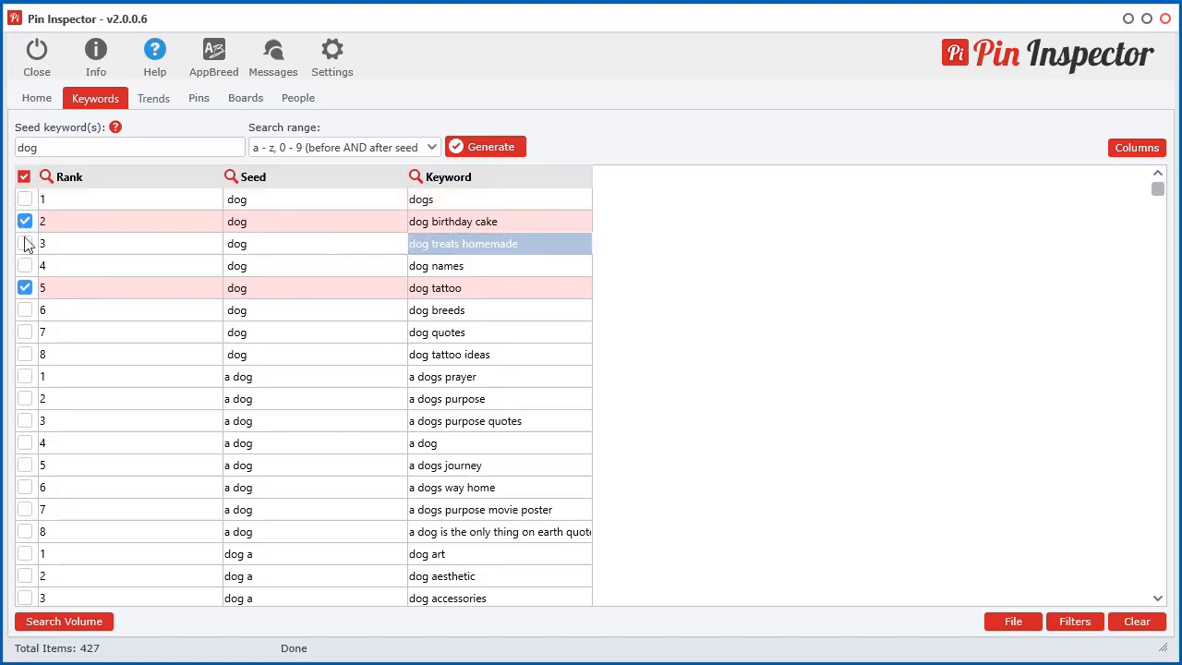
# Check all keyword rows at once, and uncheck all of them again.
pyautogui.click(24, 177)
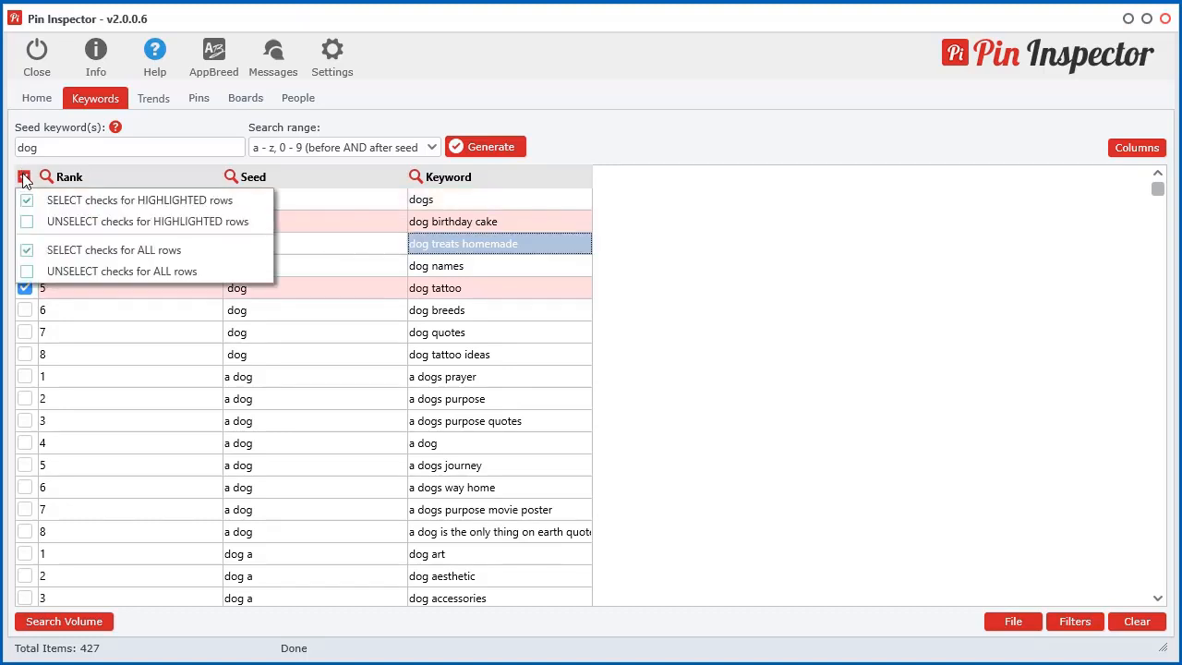
pyautogui.click(102, 250)
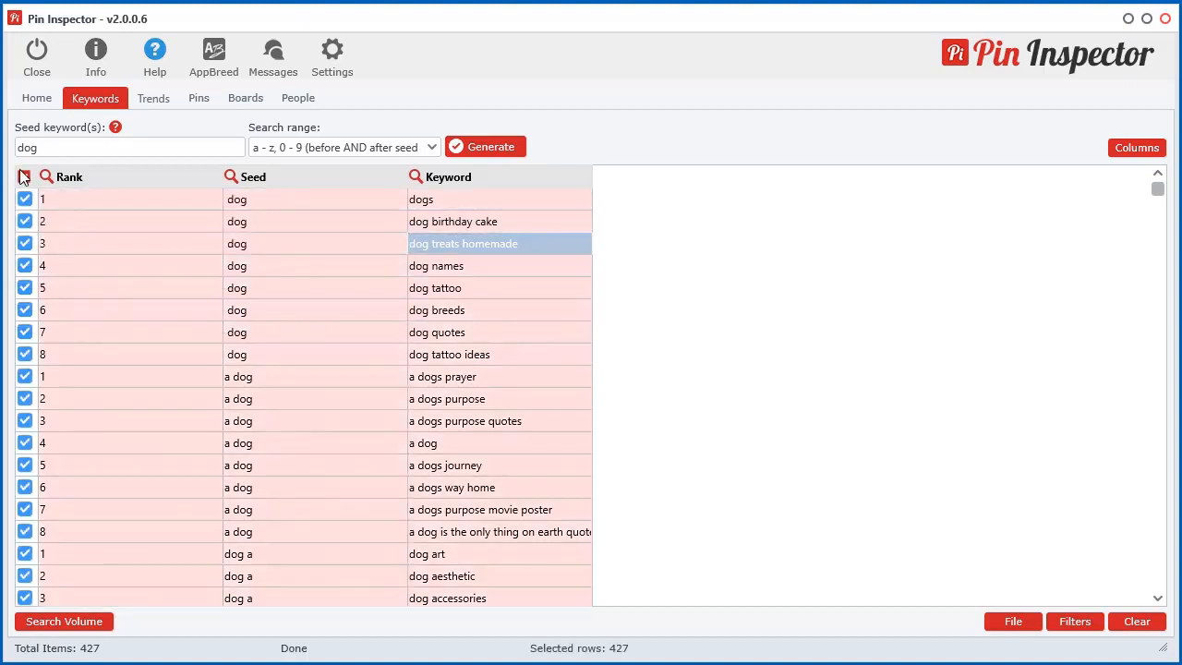
pyautogui.click(24, 177)
pyautogui.click(104, 273)
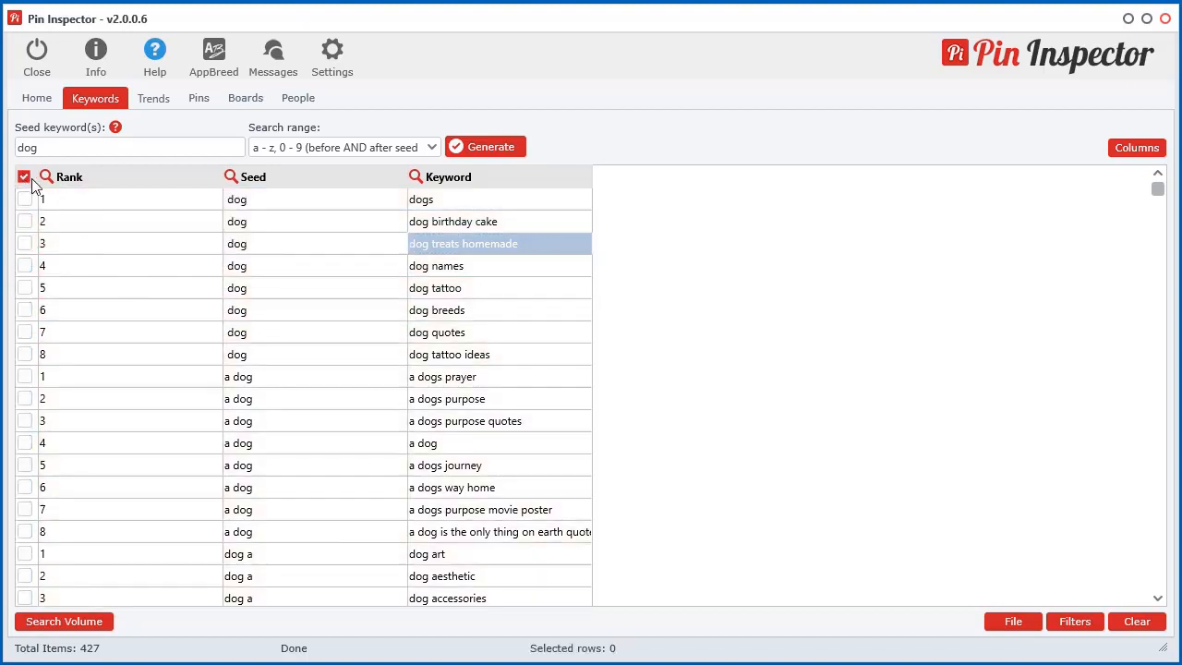
# Review the check options for highlighted rows without choosing one, and highlight single cells in different keyword rows.
pyautogui.click(25, 177)
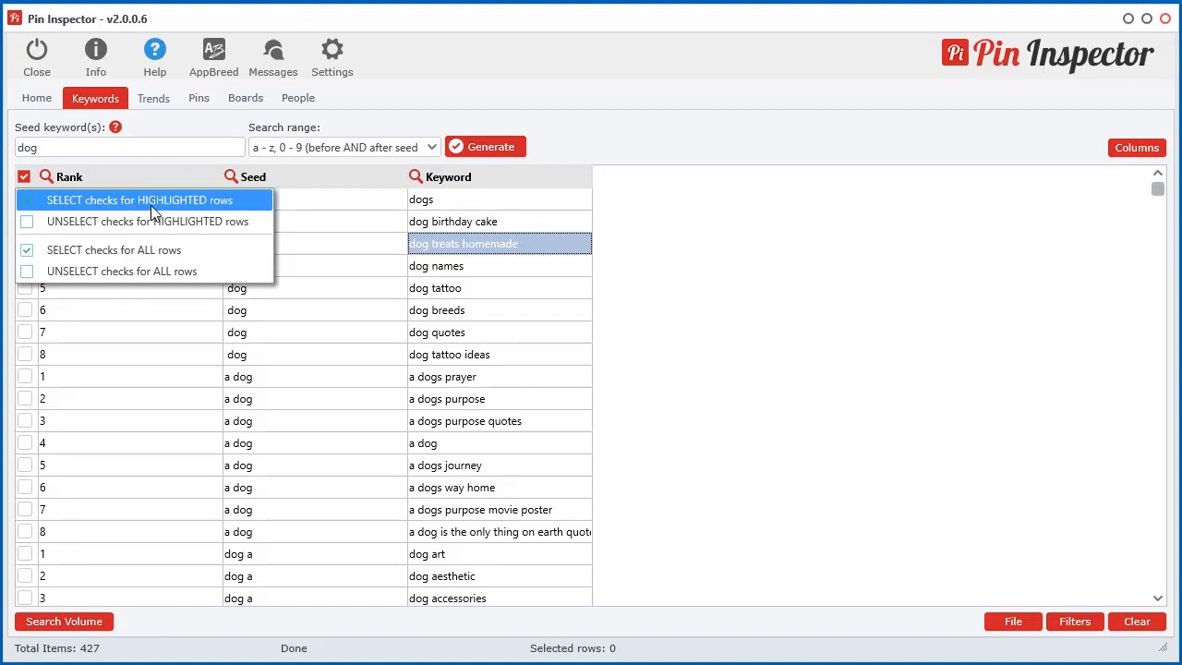
pyautogui.click(183, 316)
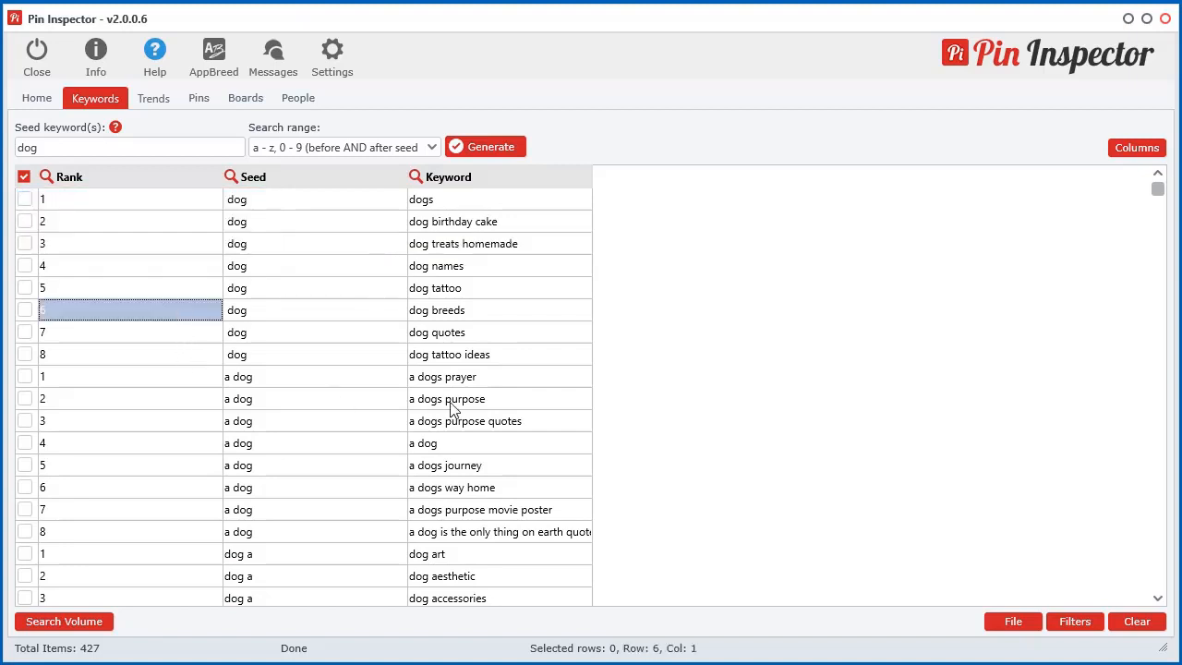
pyautogui.click(451, 404)
pyautogui.click(416, 288)
pyautogui.click(153, 286)
pyautogui.click(319, 292)
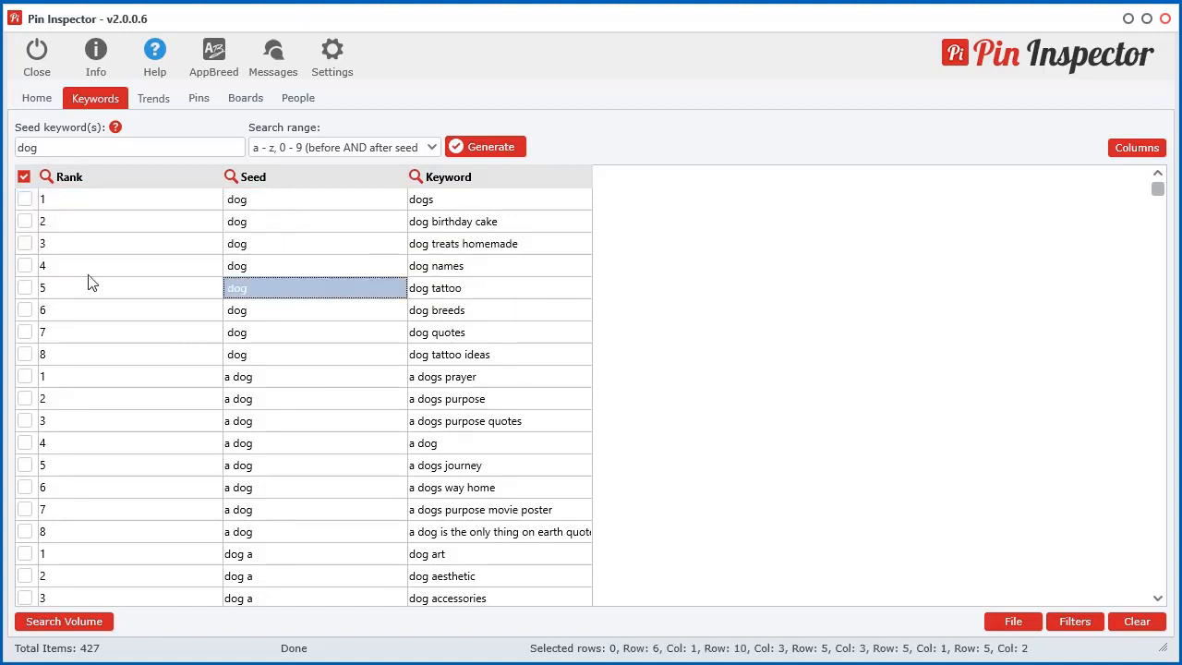
# Highlight cells for "dog names", "dog quotes", "dog tattoo ideas", "a dogs journey" and "a dogs purpose quotes" and check the highlighted rows.
pyautogui.click(89, 275)
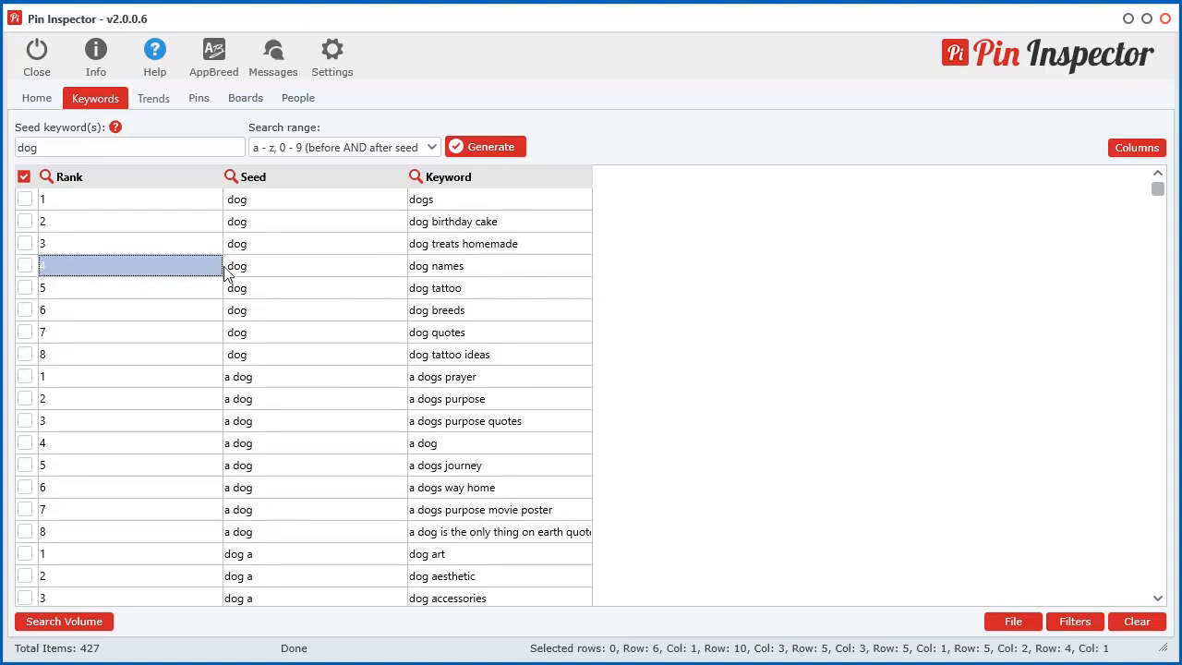
pyautogui.keyDown('ctrl'); pyautogui.click(158, 332); pyautogui.keyUp('ctrl')
pyautogui.keyDown('ctrl'); pyautogui.click(267, 355); pyautogui.keyUp('ctrl')
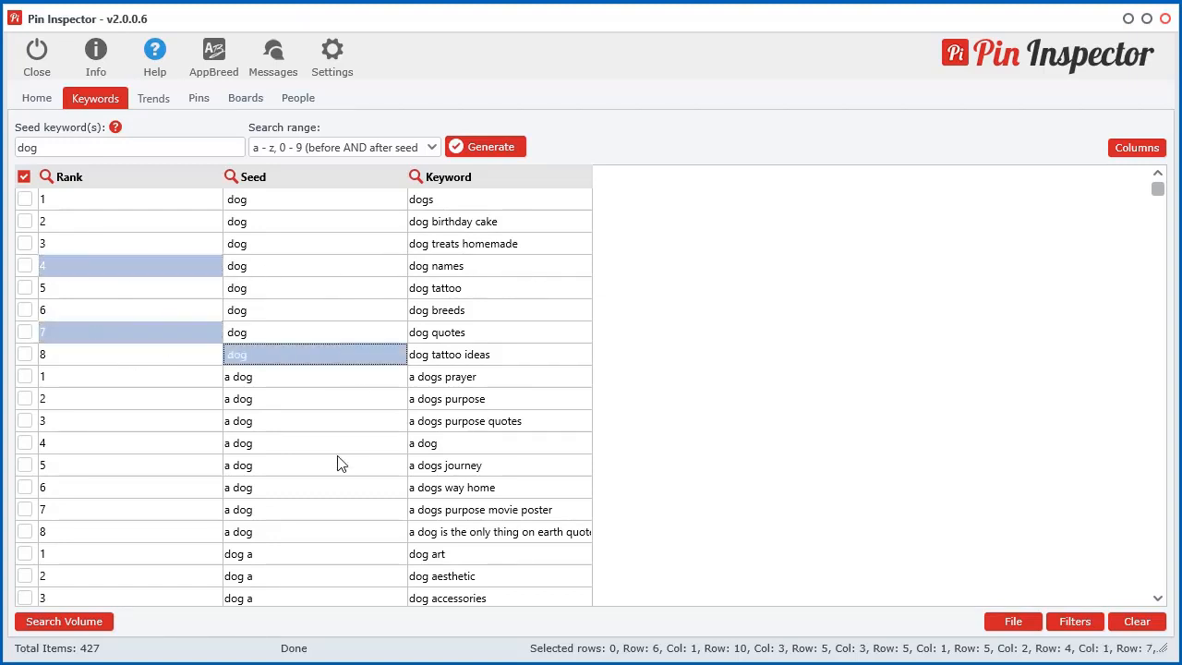
pyautogui.keyDown('ctrl'); pyautogui.click(338, 465); pyautogui.keyUp('ctrl')
pyautogui.keyDown('ctrl'); pyautogui.click(151, 422); pyautogui.keyUp('ctrl')
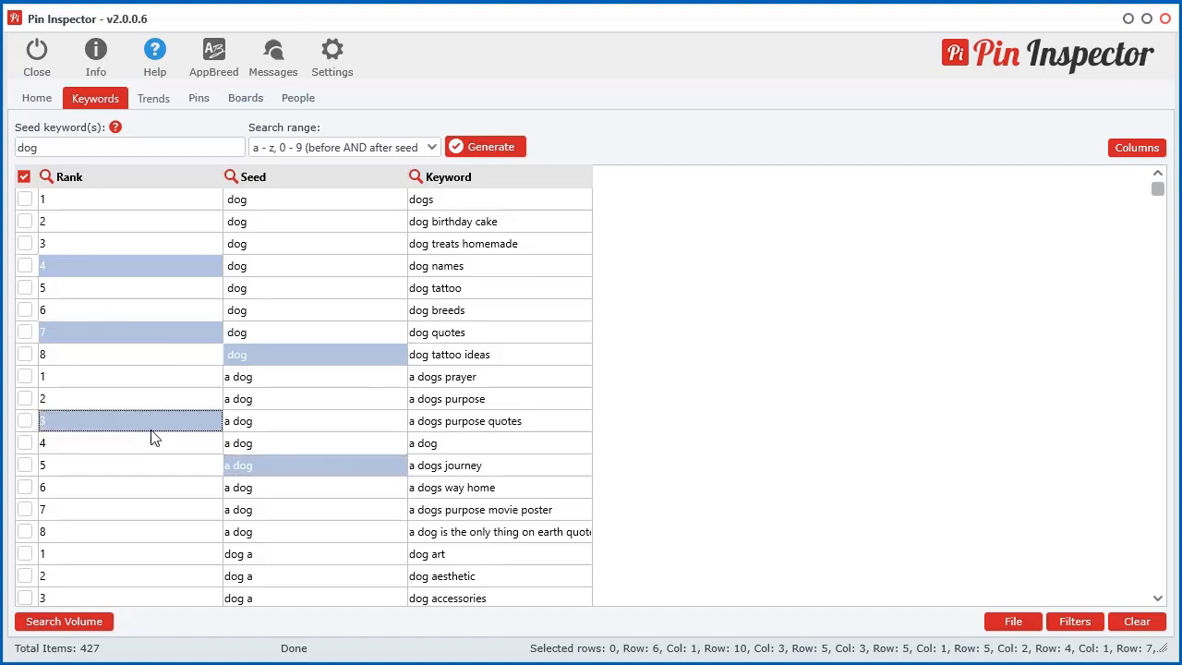
pyautogui.click(24, 177)
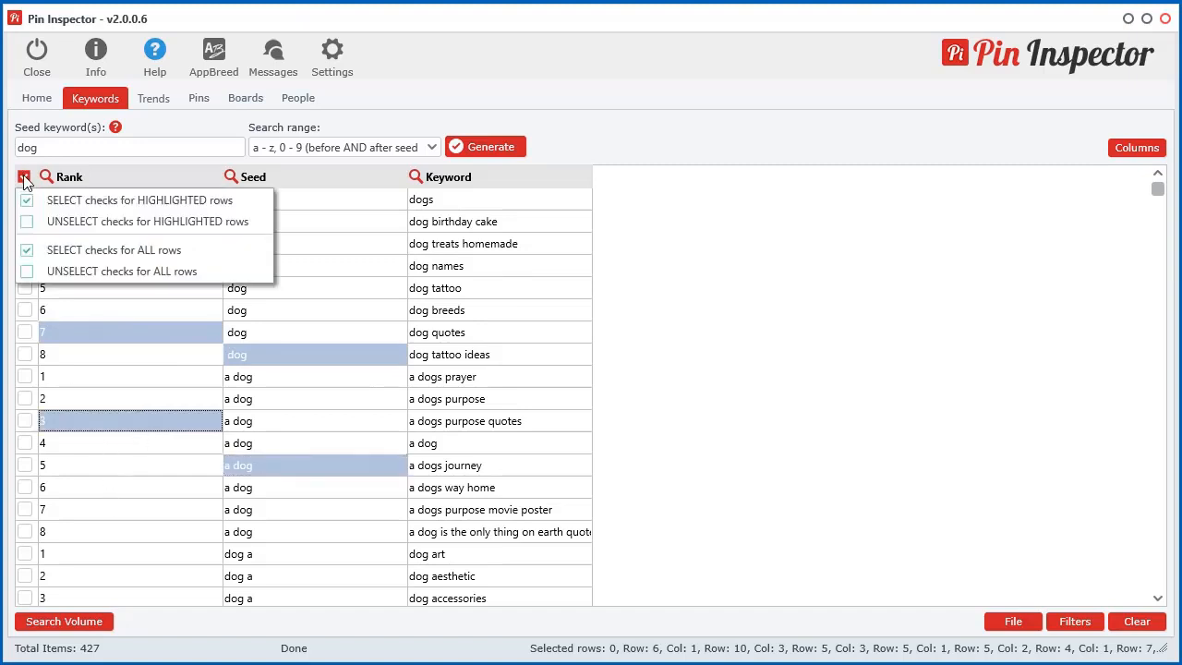
pyautogui.click(125, 199)
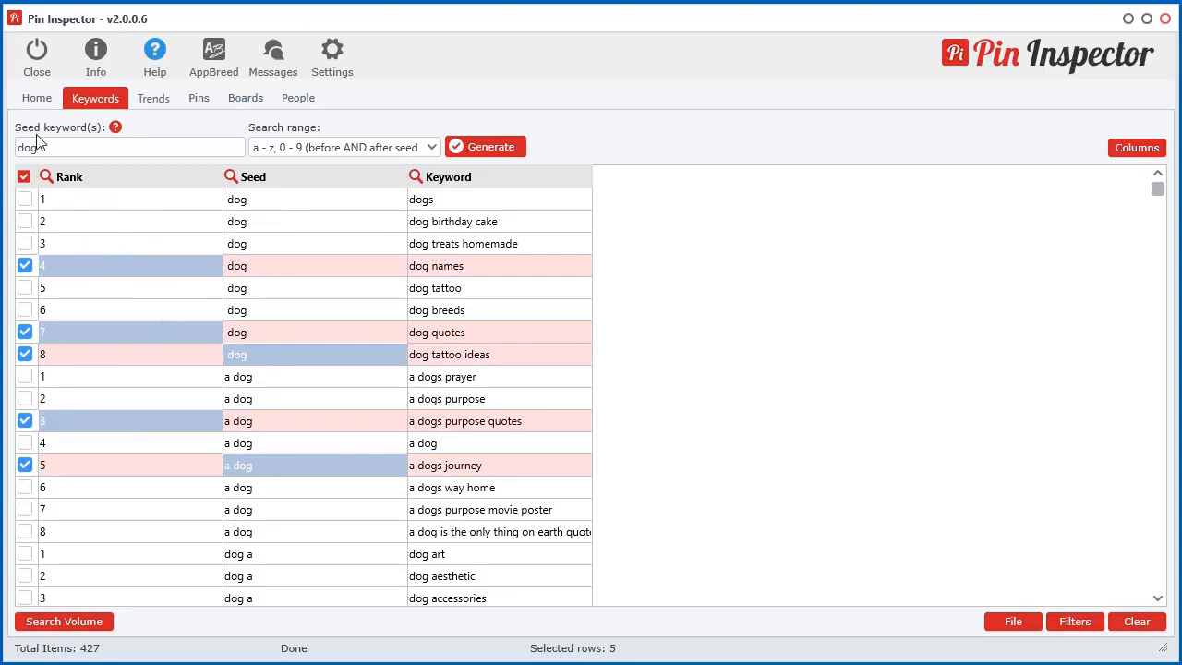
# Uncheck the highlighted keyword rows and leave only the rank cell of "dog tattoo" highlighted.
pyautogui.click(25, 179)
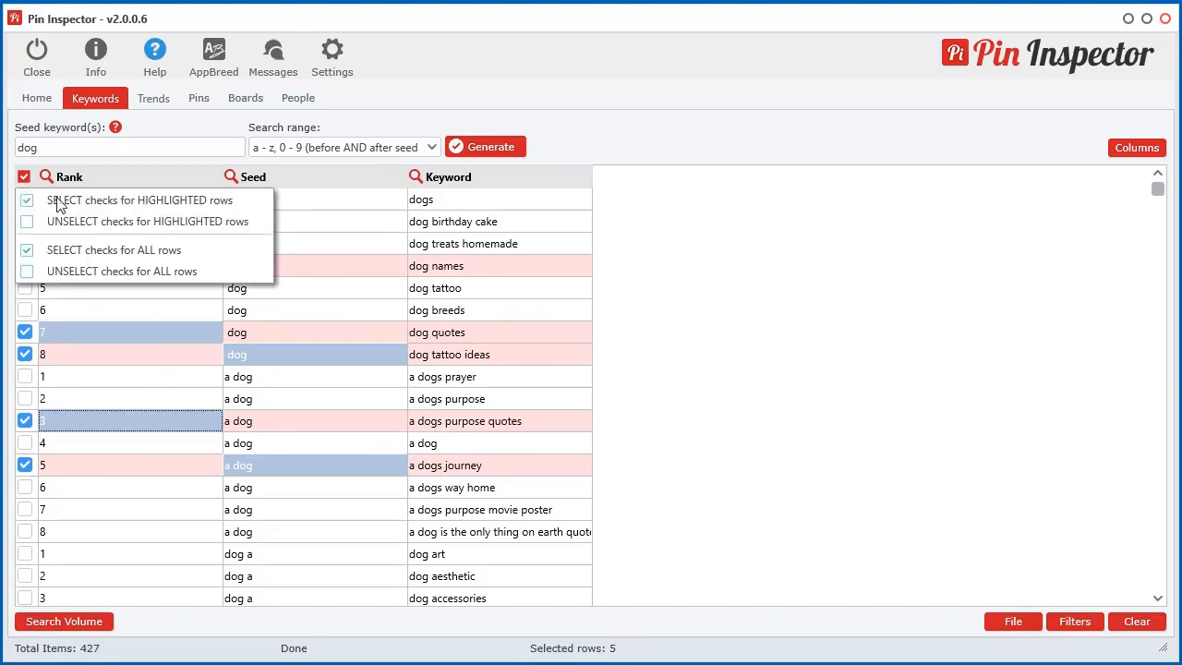
pyautogui.click(113, 220)
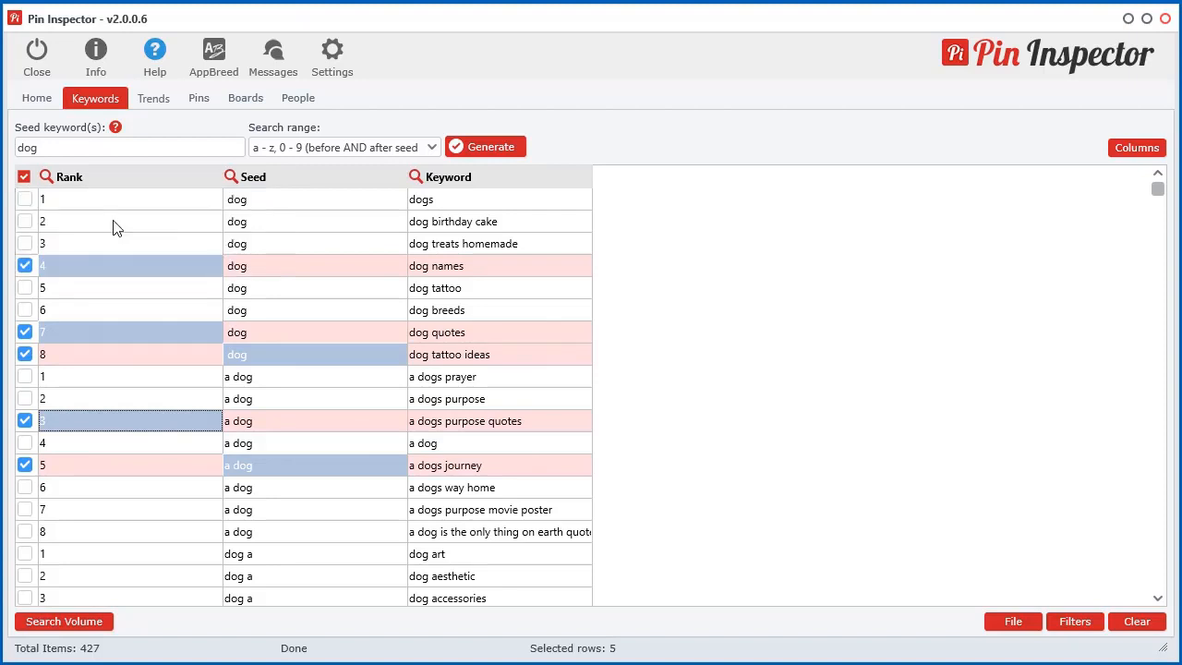
pyautogui.click(110, 289)
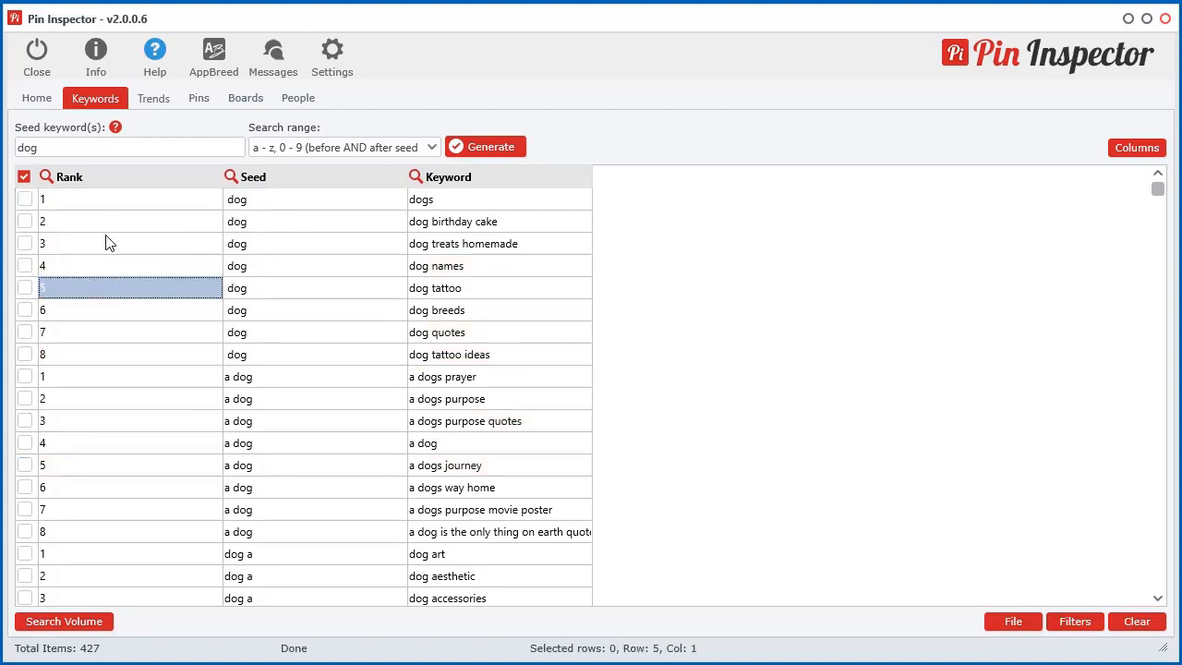
# Check the individual rows for "dog quotes", "a dogs journey", "a dog is the only thing on earth" and "a dogs prayer".
pyautogui.keyDown('ctrl'); pyautogui.click(275, 332); pyautogui.keyUp('ctrl')
pyautogui.keyDown('ctrl'); pyautogui.click(306, 464); pyautogui.keyUp('ctrl')
pyautogui.keyDown('ctrl'); pyautogui.click(306, 529); pyautogui.keyUp('ctrl')
pyautogui.keyDown('ctrl'); pyautogui.click(304, 379); pyautogui.keyUp('ctrl')
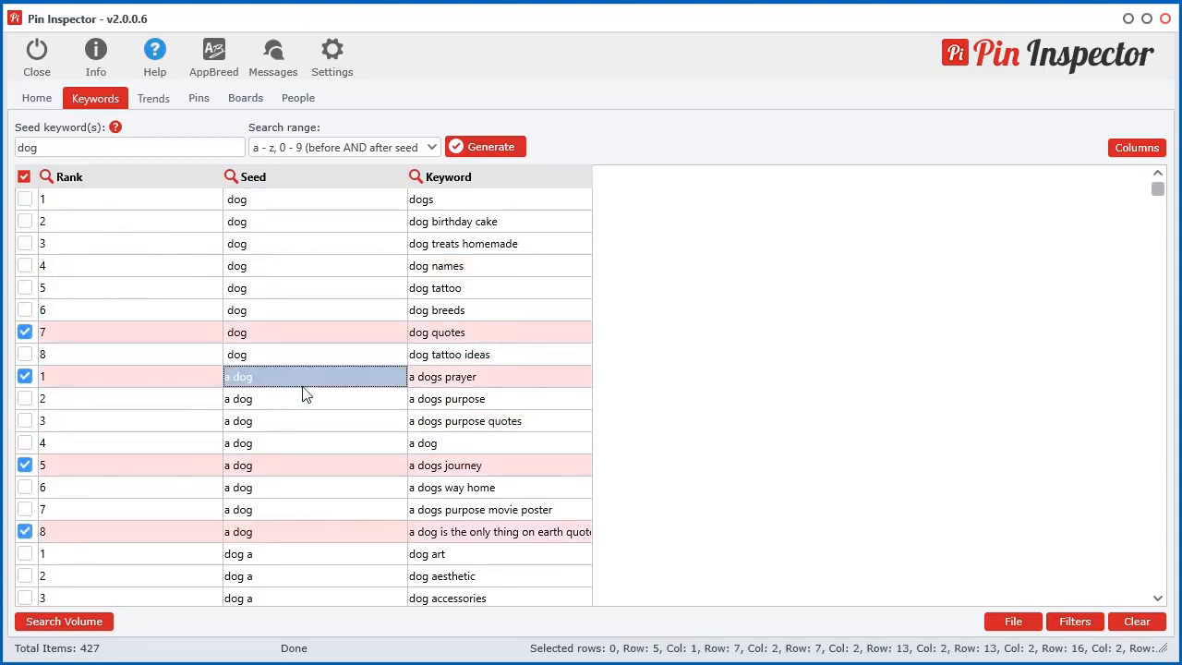
# Uncheck the "a dogs prayer" and "dog quotes" rows and check the "dog breeds" and "dog tattoo ideas" rows.
pyautogui.keyDown('ctrl'); pyautogui.click(290, 378); pyautogui.keyUp('ctrl')
pyautogui.keyDown('ctrl'); pyautogui.click(286, 337); pyautogui.keyUp('ctrl')
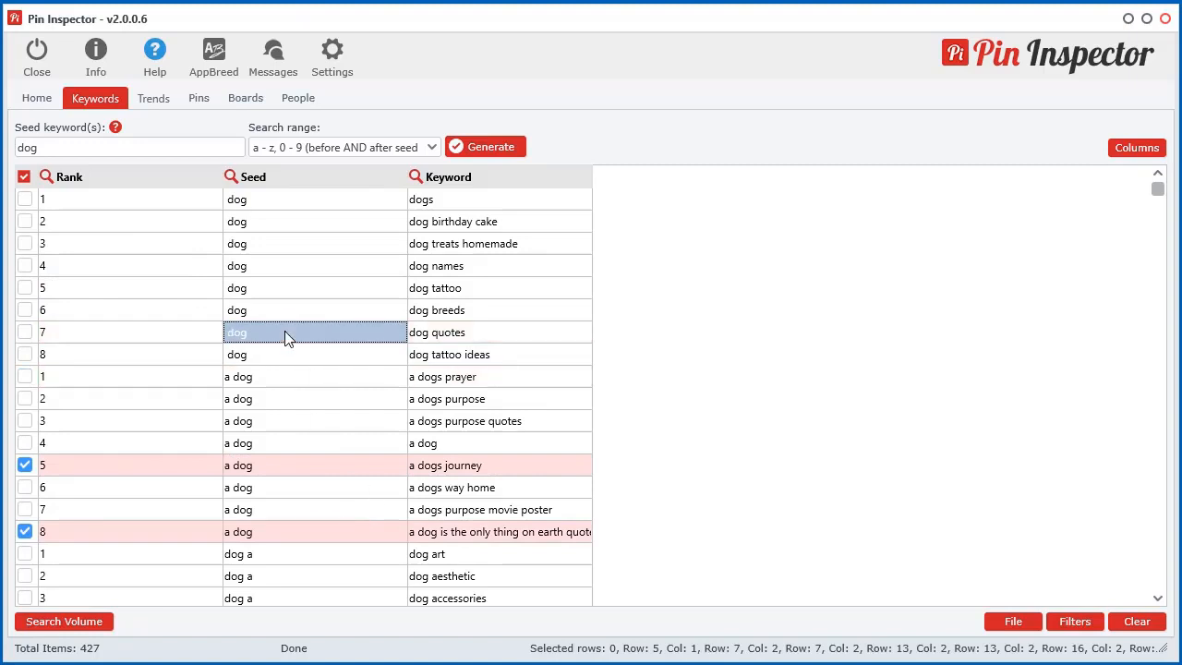
pyautogui.keyDown('ctrl'); pyautogui.click(265, 313); pyautogui.keyUp('ctrl')
pyautogui.keyDown('ctrl'); pyautogui.click(263, 351); pyautogui.keyUp('ctrl')
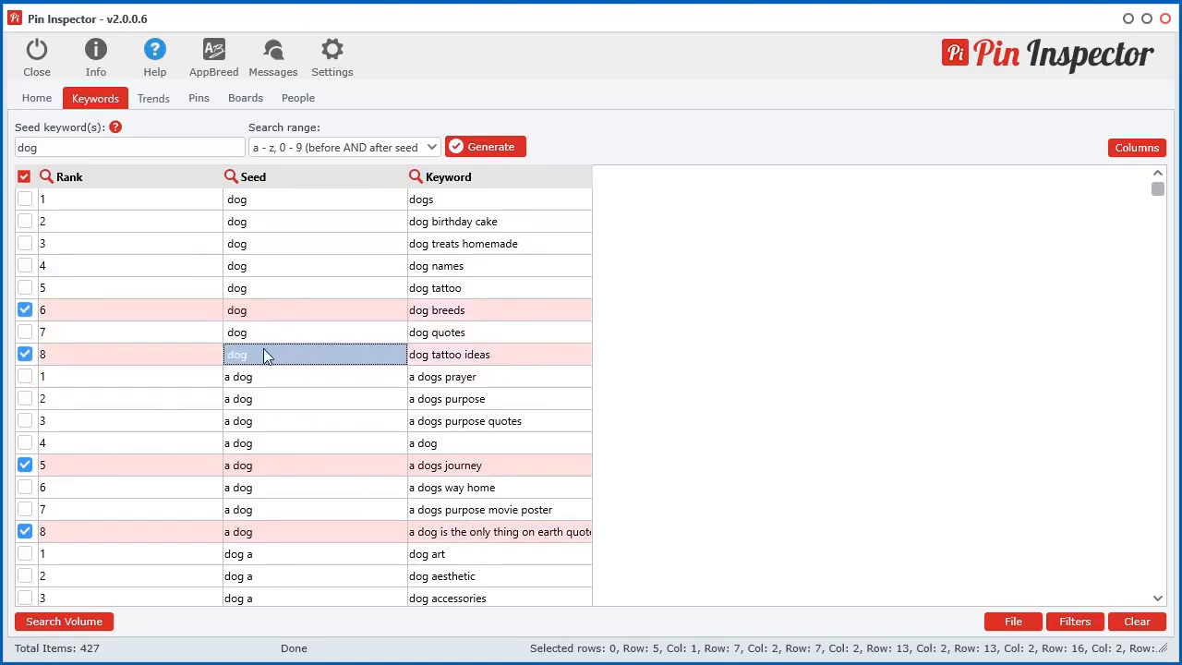
# Review the actions available for keyword rows without choosing one, and highlight single cells in different rows.
pyautogui.rightClick(263, 350)
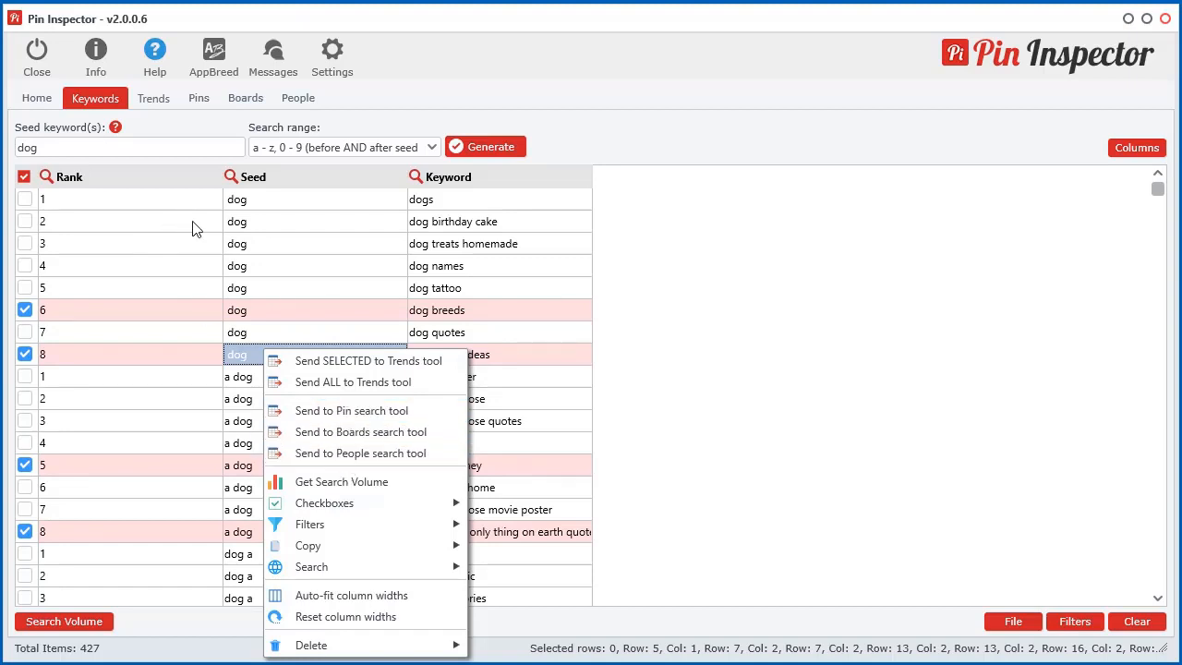
pyautogui.click(343, 245)
pyautogui.click(283, 281)
pyautogui.rightClick(285, 280)
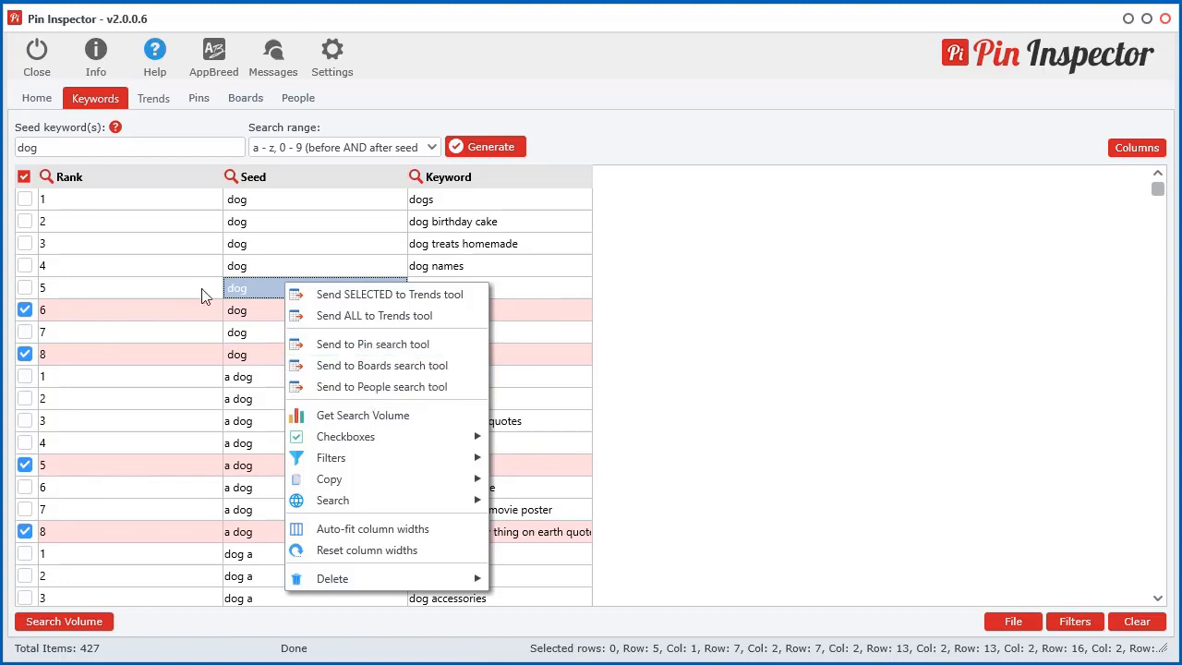
pyautogui.click(245, 312)
pyautogui.click(180, 319)
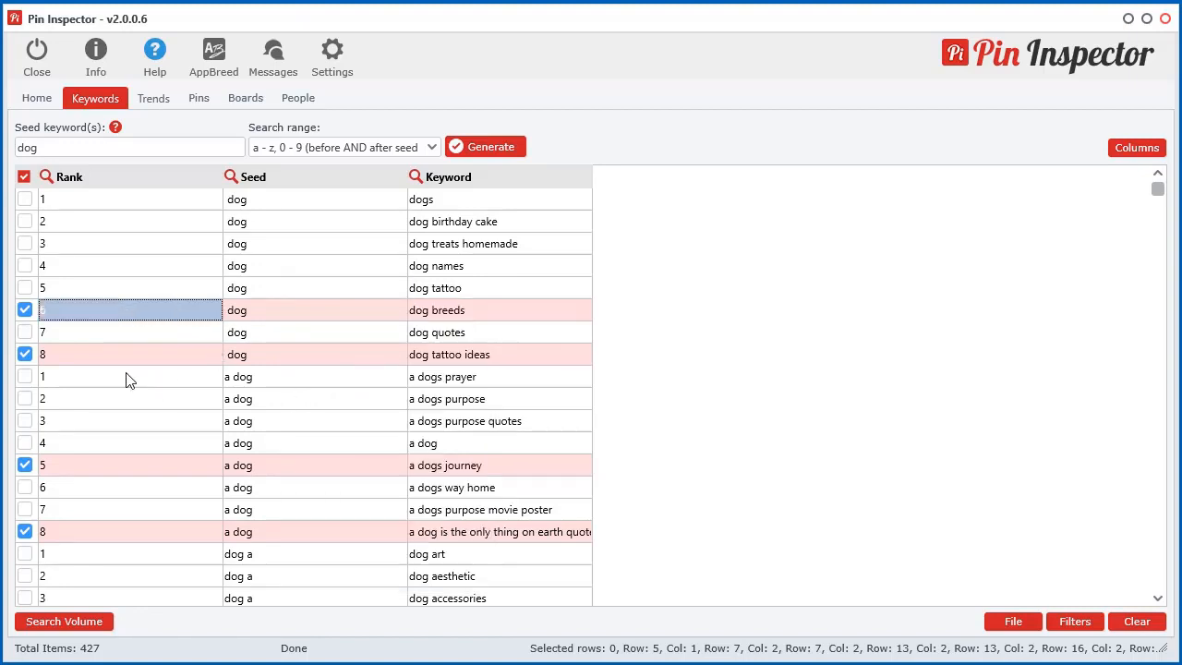
pyautogui.click(153, 379)
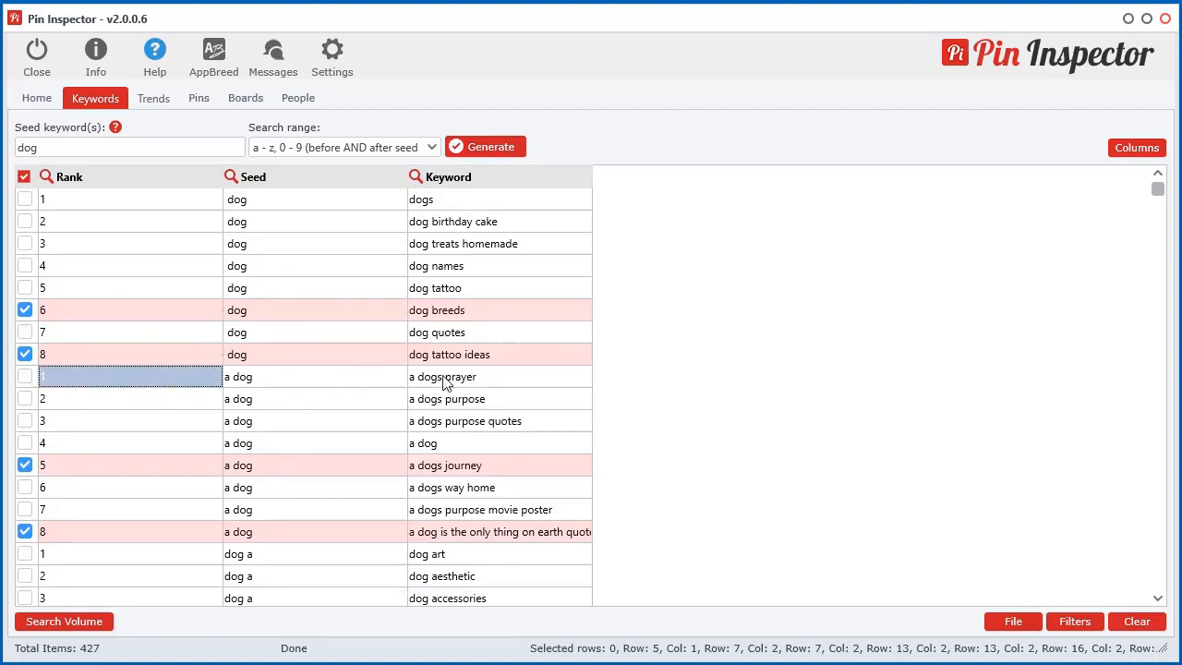
# Highlight cells for "dog names", "dog breeds", "a dogs prayer" and "a dog", send them to the Pin search tool, and return to the keyword results.
pyautogui.click(316, 265)
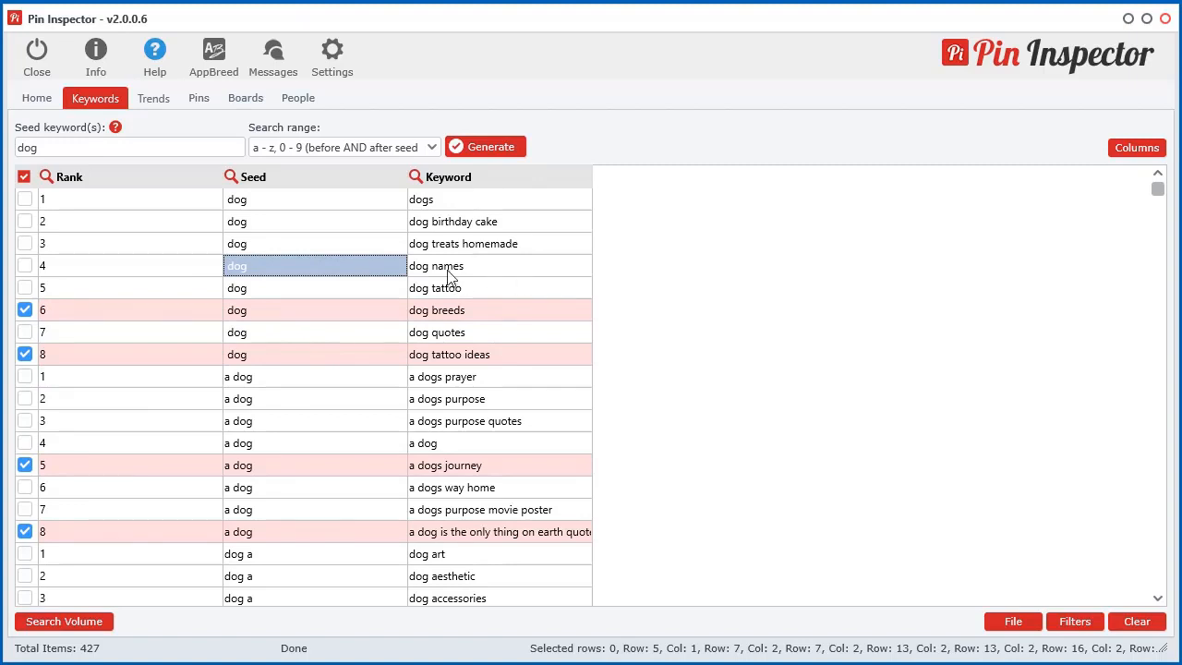
pyautogui.keyDown('ctrl'); pyautogui.click(265, 314); pyautogui.keyUp('ctrl')
pyautogui.keyDown('ctrl'); pyautogui.click(114, 382); pyautogui.keyUp('ctrl')
pyautogui.keyDown('ctrl'); pyautogui.click(343, 445); pyautogui.keyUp('ctrl')
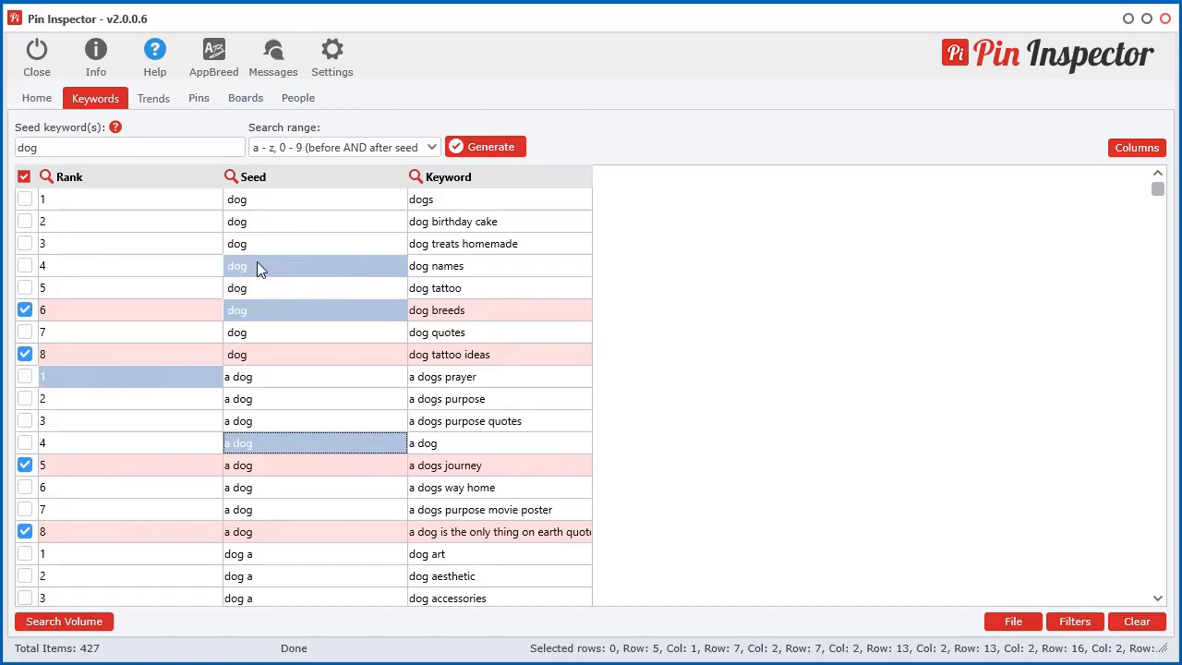
pyautogui.rightClick(262, 294)
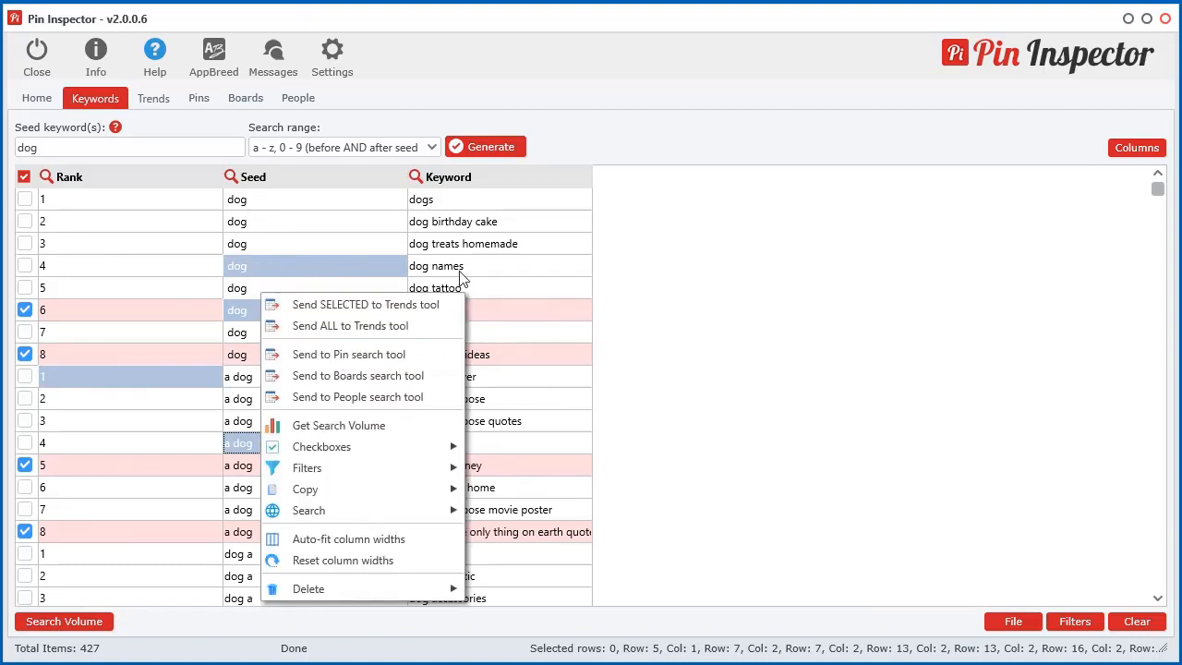
pyautogui.click(351, 356)
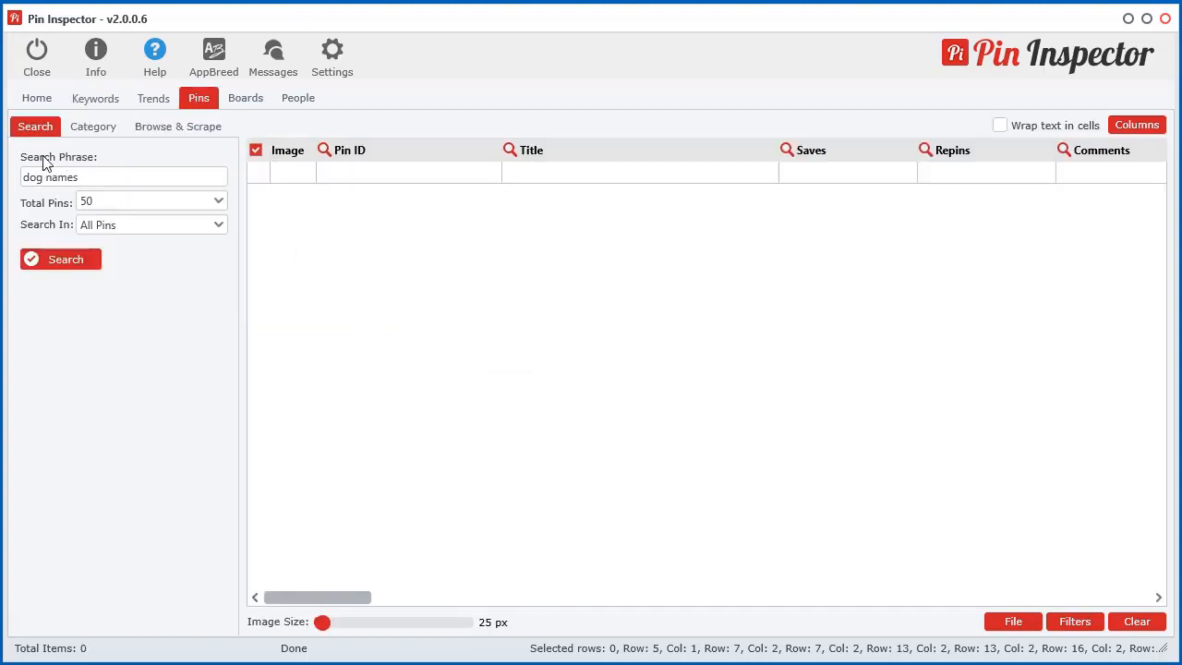
pyautogui.click(96, 99)
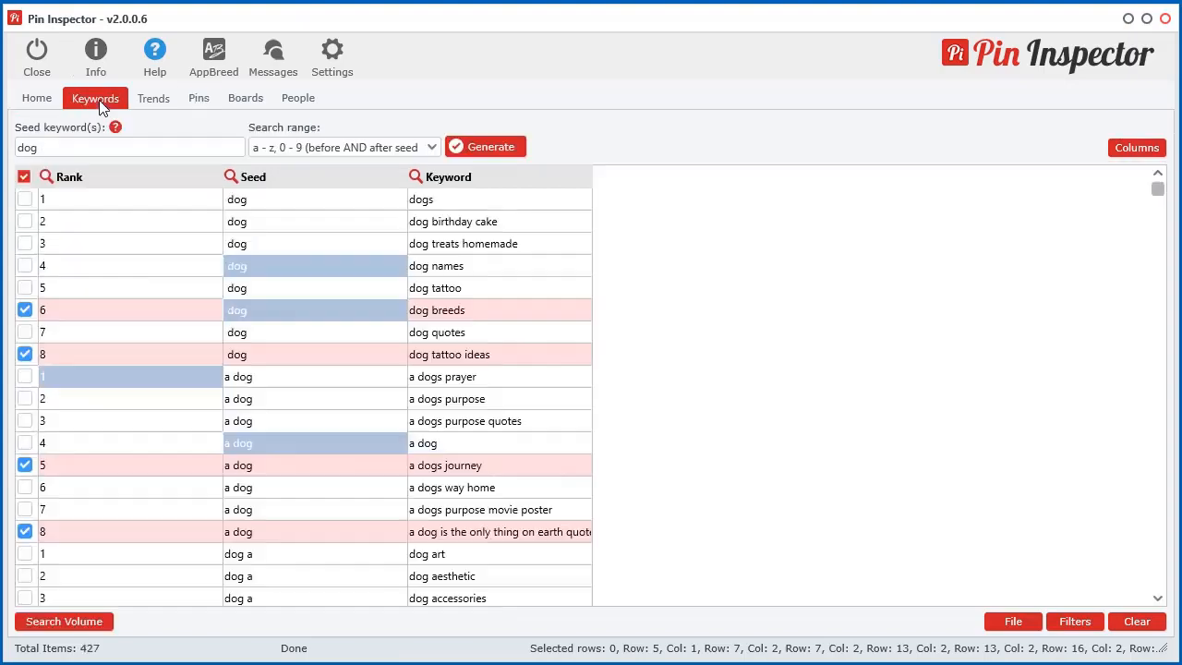
# Send the highlighted keyword to the Boards search tool and return to the keyword results.
pyautogui.rightClick(316, 291)
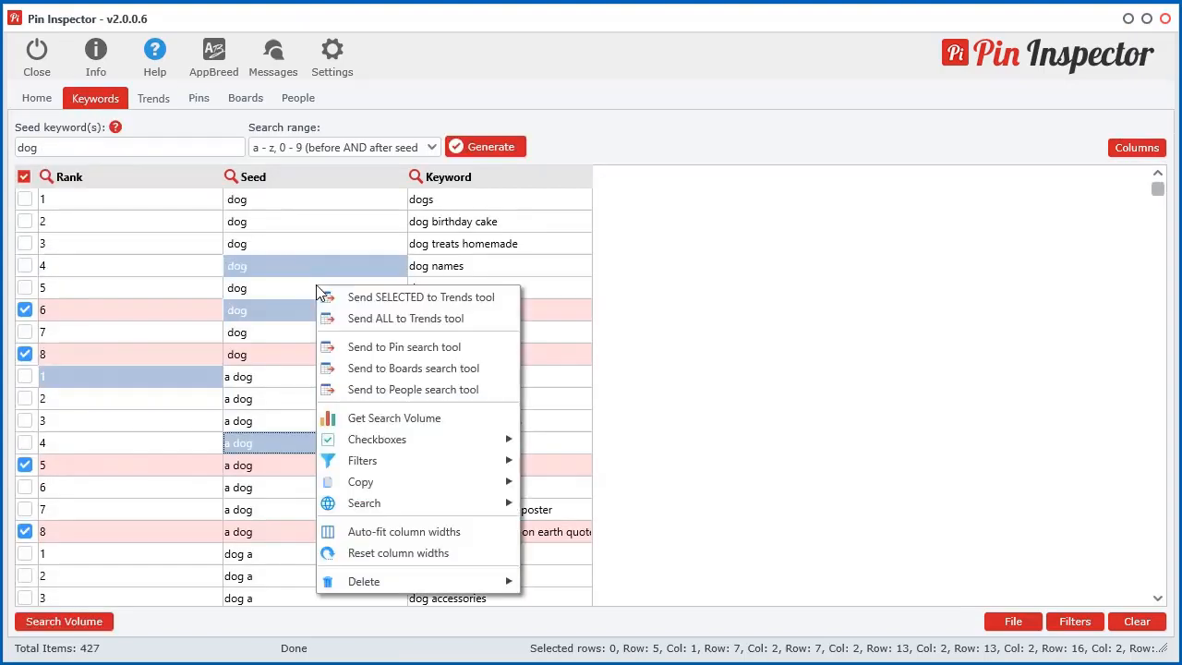
pyautogui.click(393, 373)
pyautogui.click(70, 99)
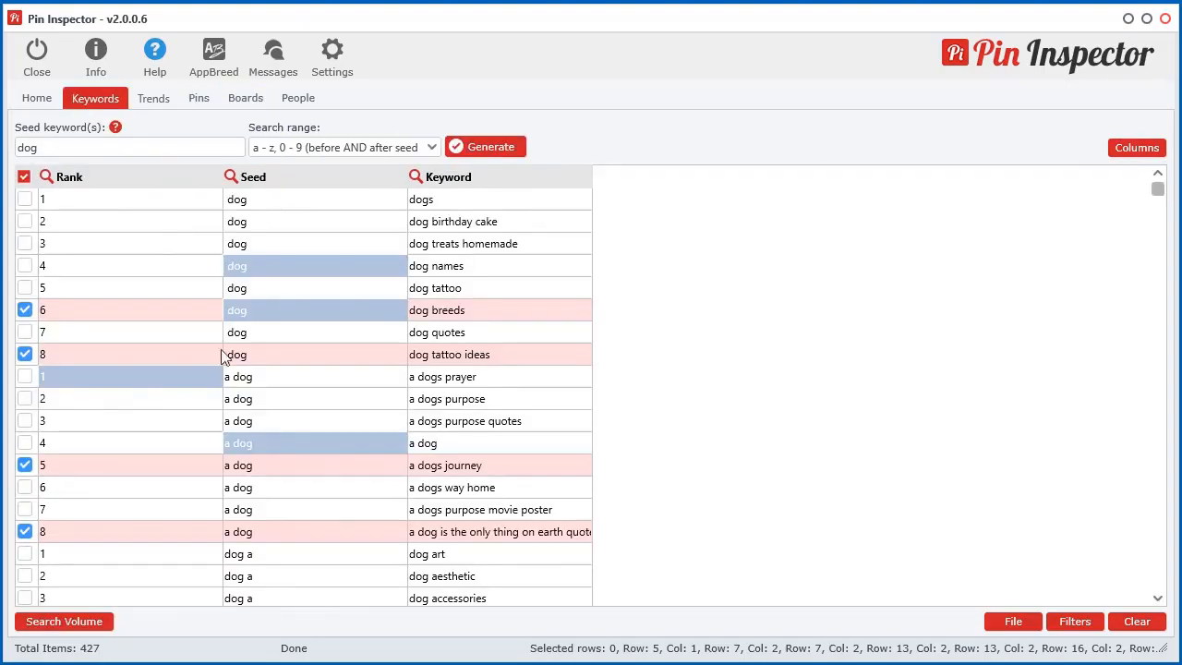
# Highlight the rank cell of "a dogs purpose", send it to the People search tool, and return to the keyword results.
pyautogui.click(148, 408)
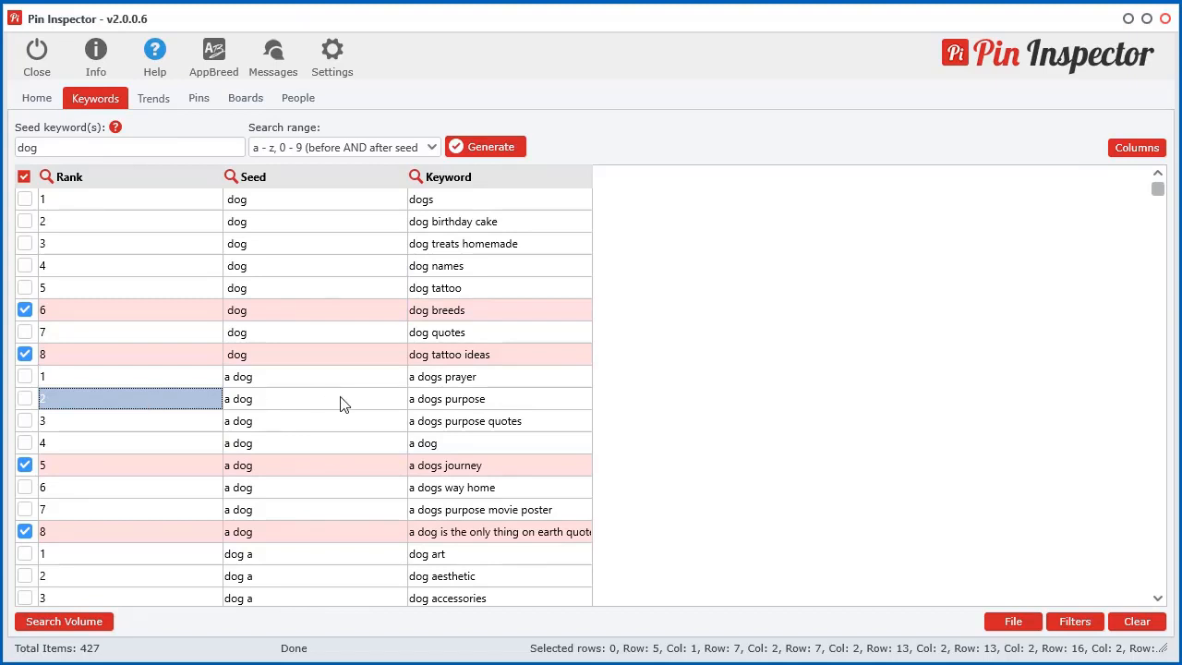
pyautogui.rightClick(100, 397)
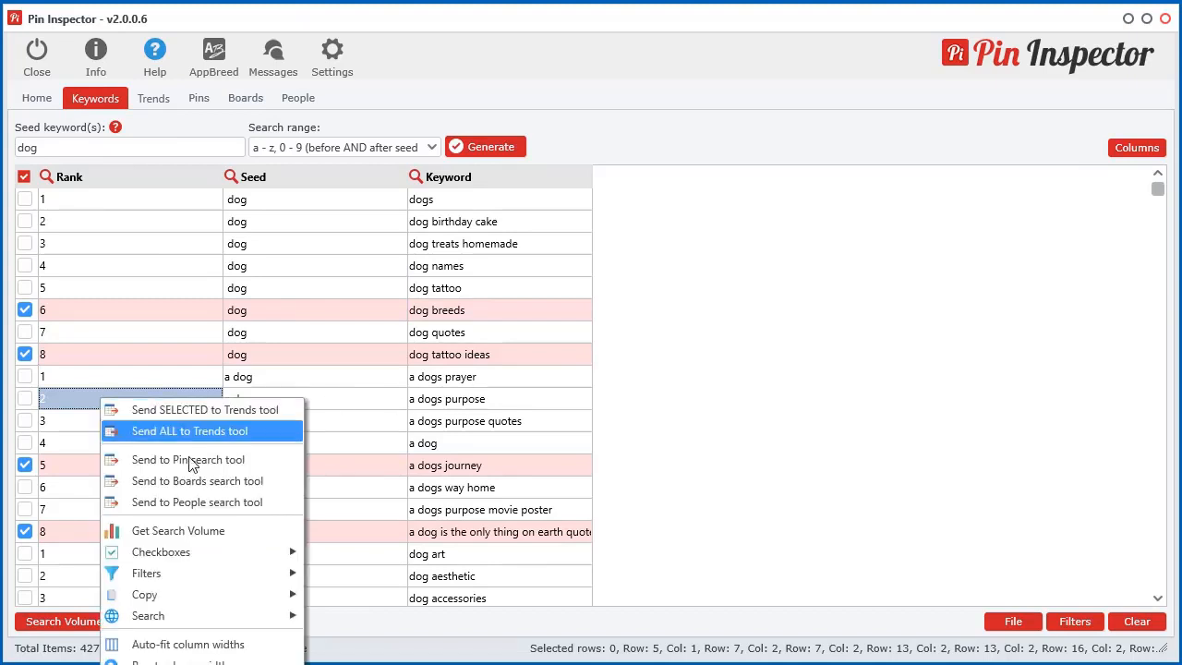
pyautogui.click(192, 505)
pyautogui.click(103, 100)
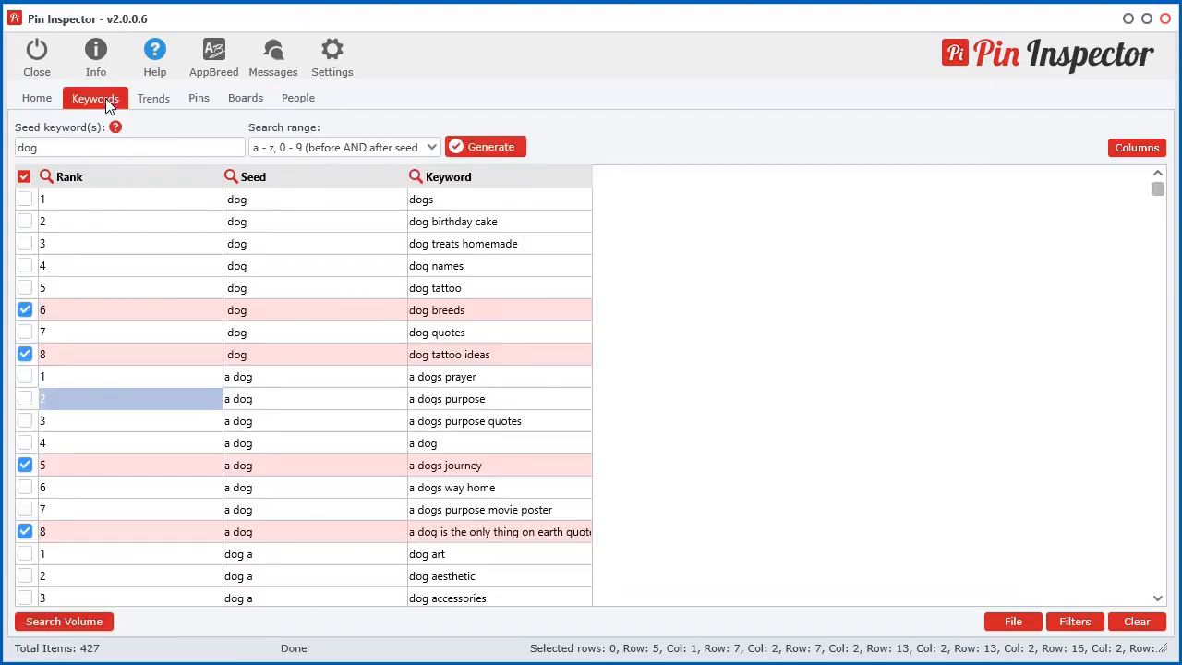
# Highlight the seed cell of "dog breeds" and copy all keywords to the clipboard.
pyautogui.click(287, 310)
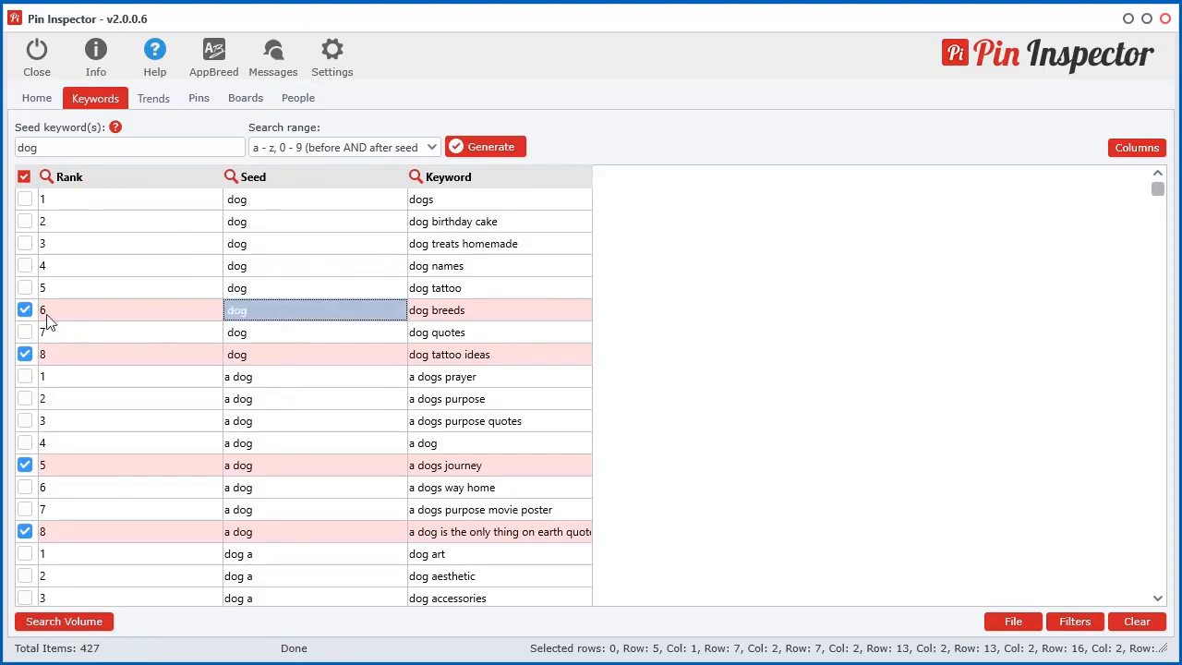
pyautogui.rightClick(339, 239)
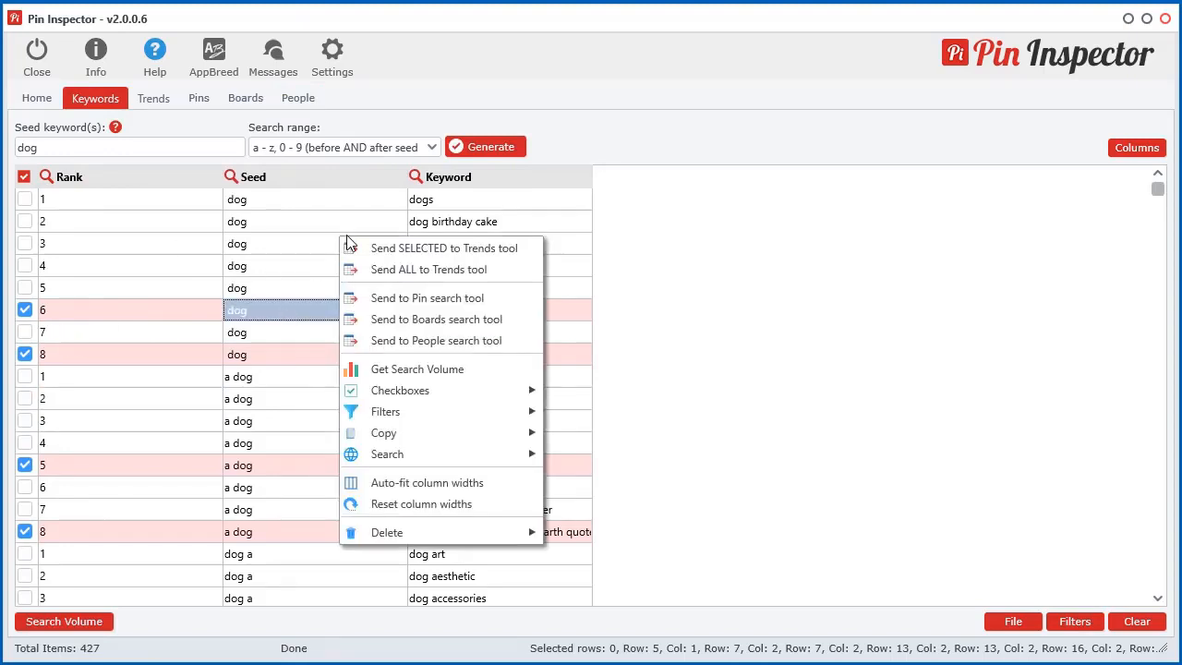
pyautogui.moveTo(404, 397)
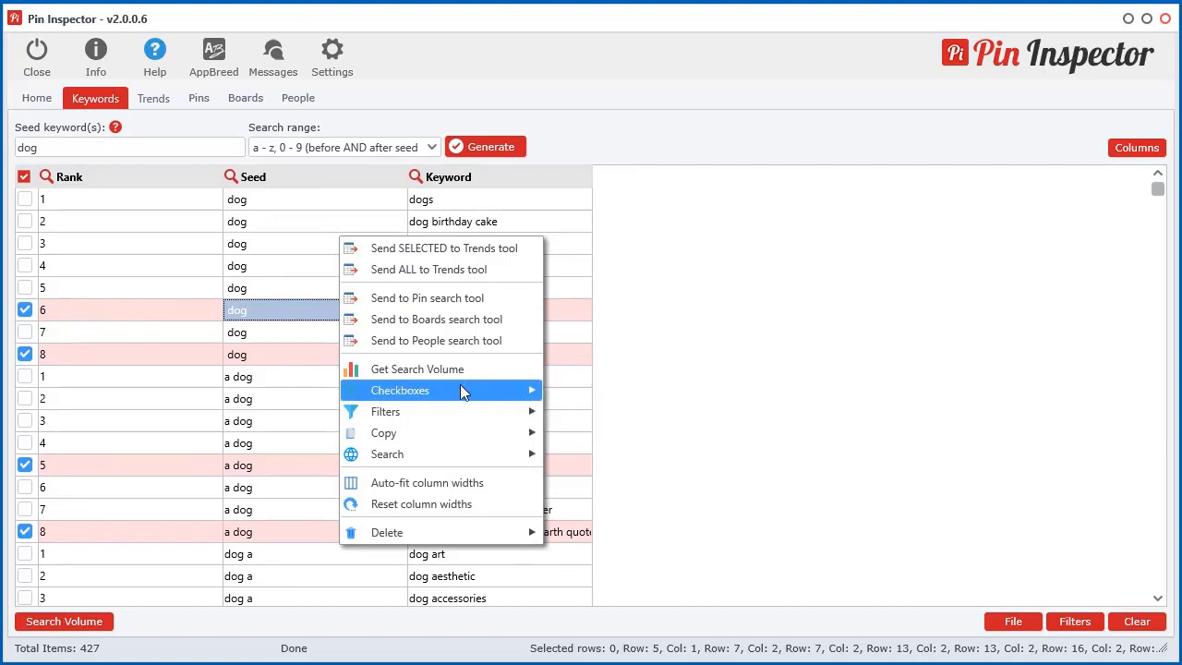
pyautogui.moveTo(443, 414)
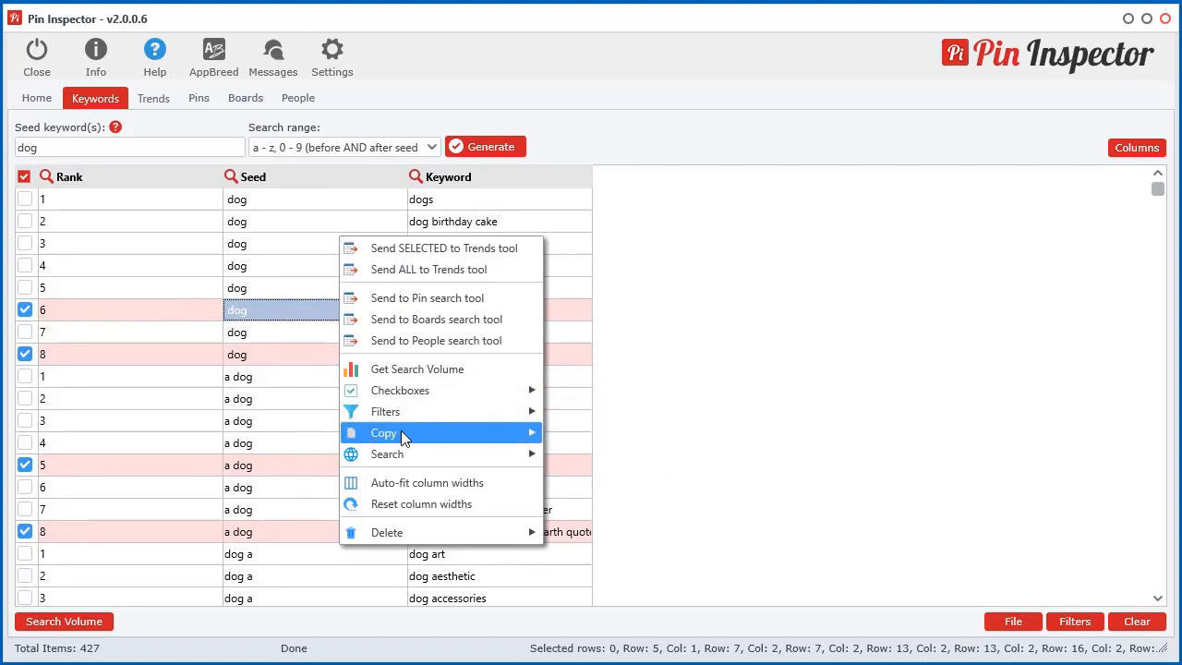
pyautogui.moveTo(401, 432)
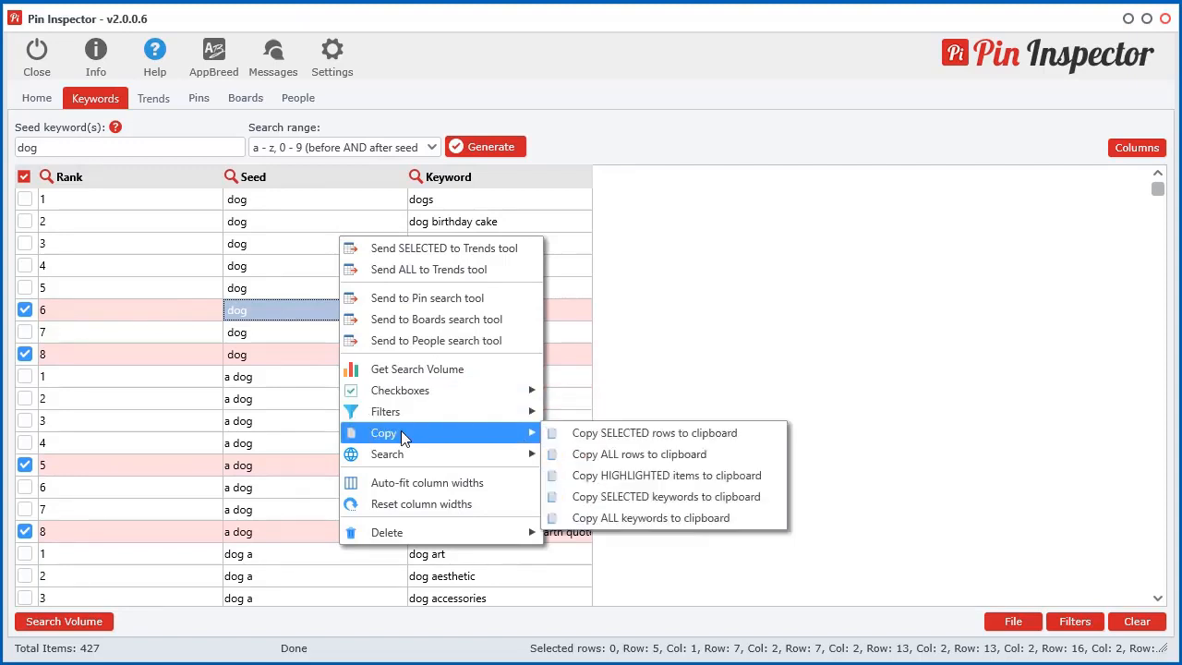
pyautogui.click(659, 518)
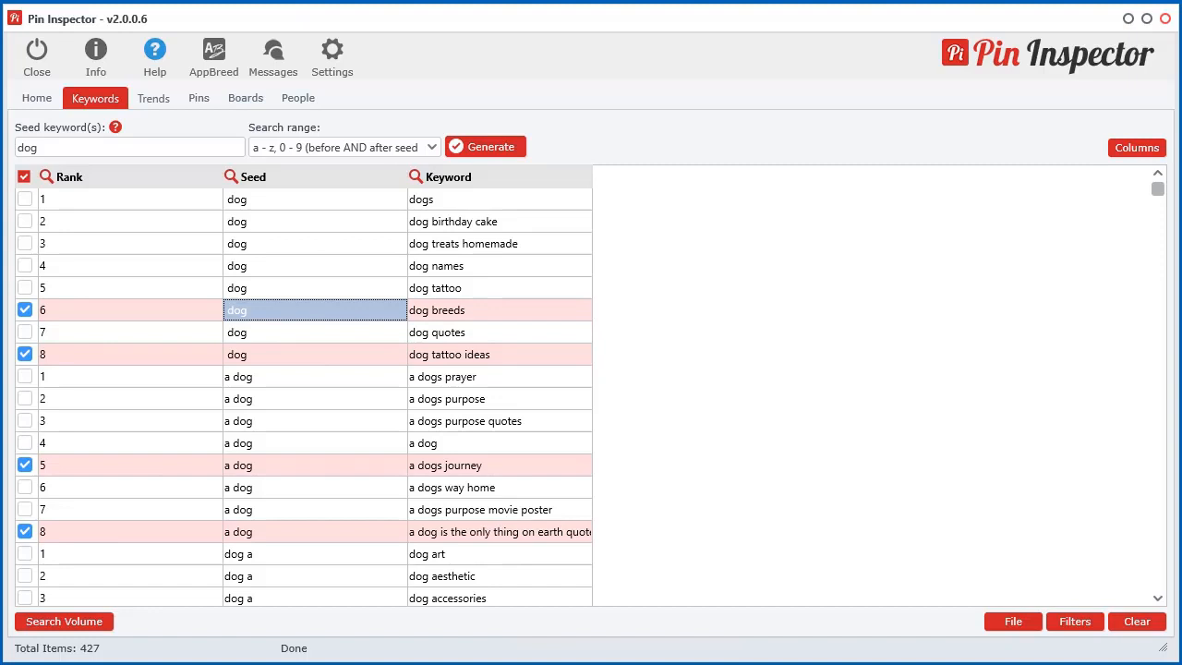
# Switch to Notepad and paste the copied keywords into the untitled document.
pyautogui.hotkey('alt', 'Tab')
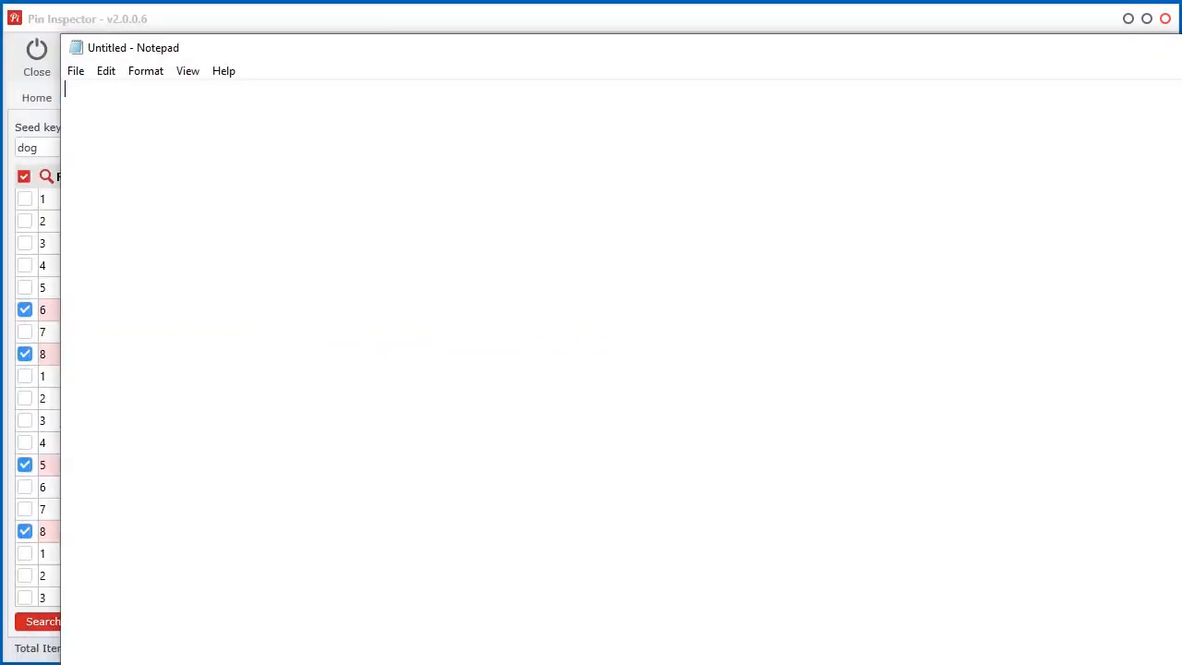
pyautogui.rightClick(193, 146)
pyautogui.click(265, 226)
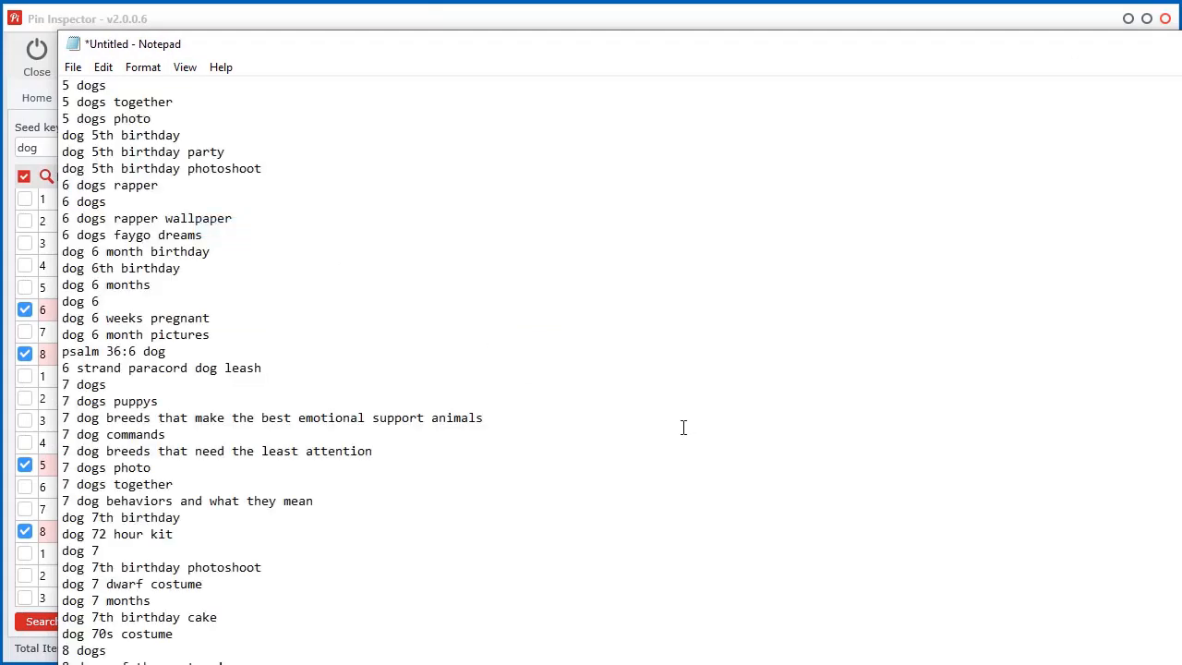
# Return to Pin Inspector and review the file options for saving, loading and copying the keyword results.
pyautogui.click(953, 21)
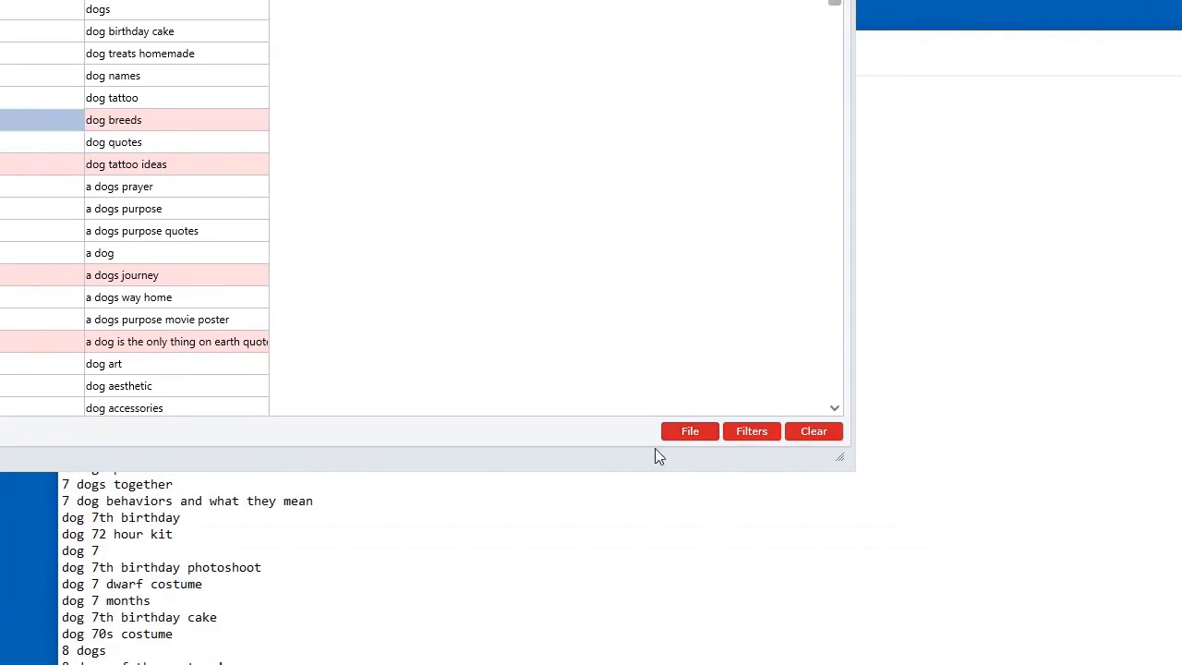
pyautogui.click(734, 431)
pyautogui.click(686, 434)
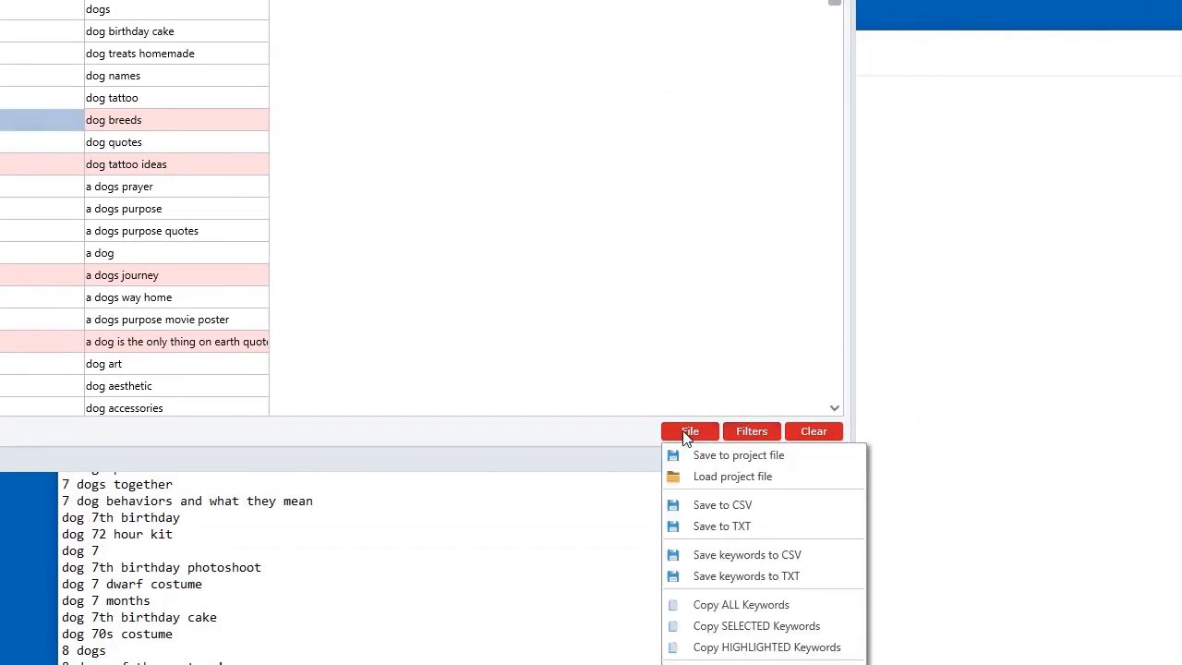
pyautogui.moveTo(591, 1); pyautogui.dragTo(537, 1)
pyautogui.click(636, 355)
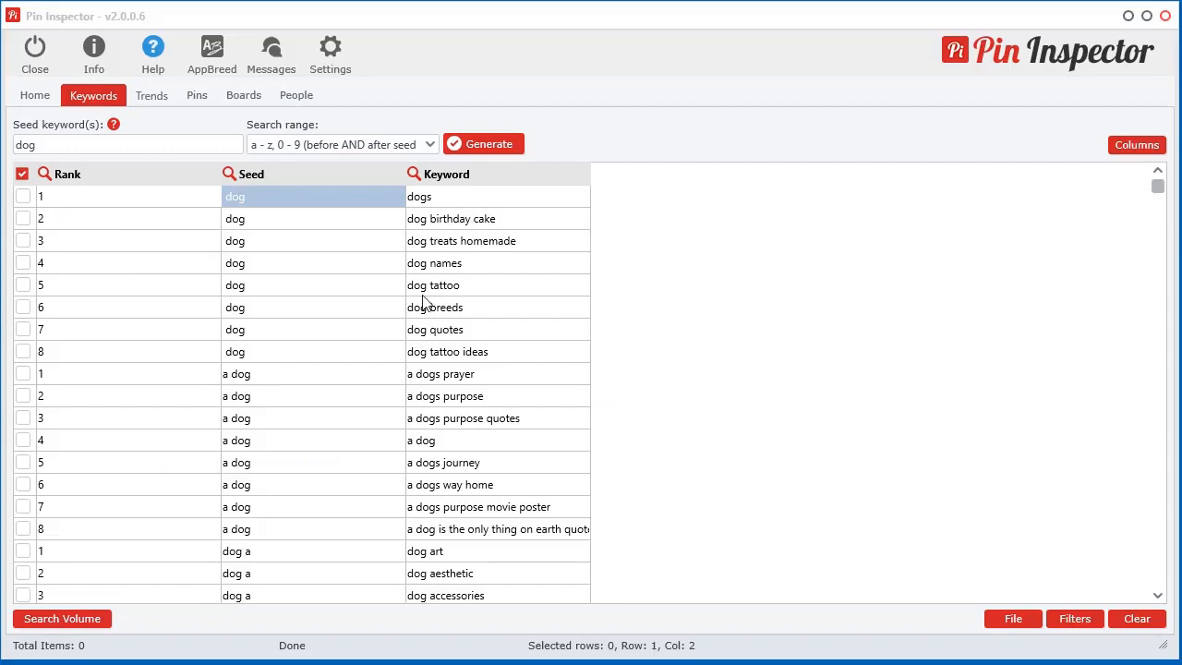
# Check the rows for "dog tattoo", "dog breeds", "dog quotes", "dog tattoo ideas" and "a dogs prayer".
pyautogui.click(89, 294)
pyautogui.click(127, 312)
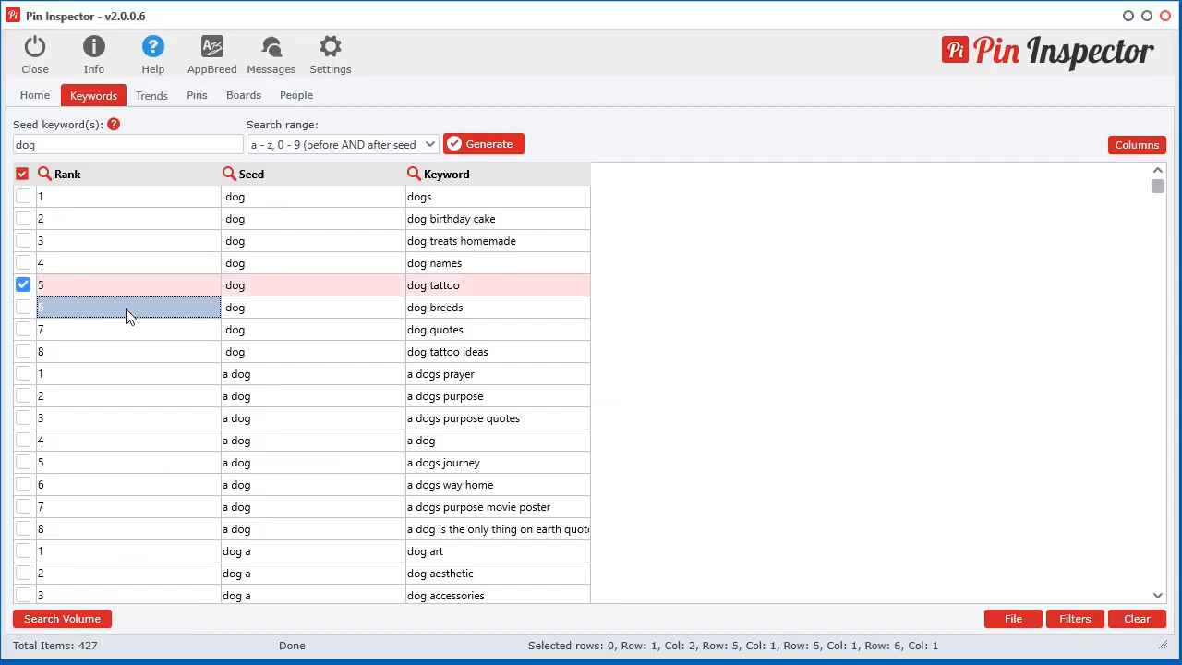
pyautogui.click(155, 336)
pyautogui.click(167, 355)
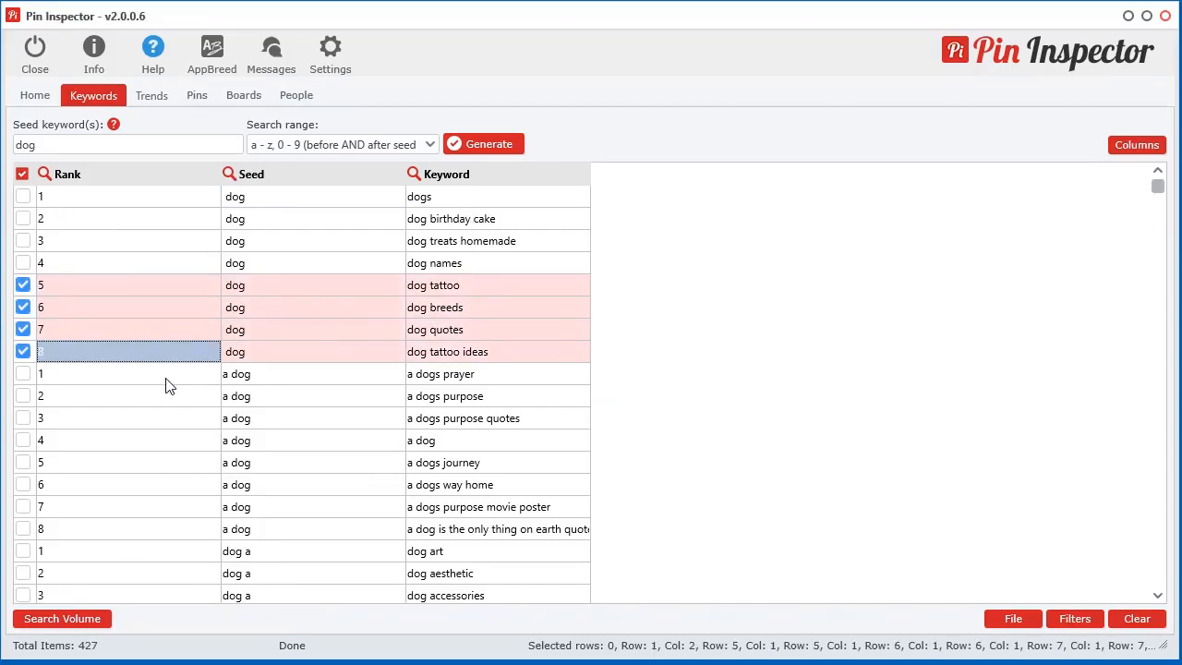
pyautogui.click(167, 377)
# Review the external search sites offered for keywords, and position the Pinterest browser window over the keyword results.
pyautogui.rightClick(301, 331)
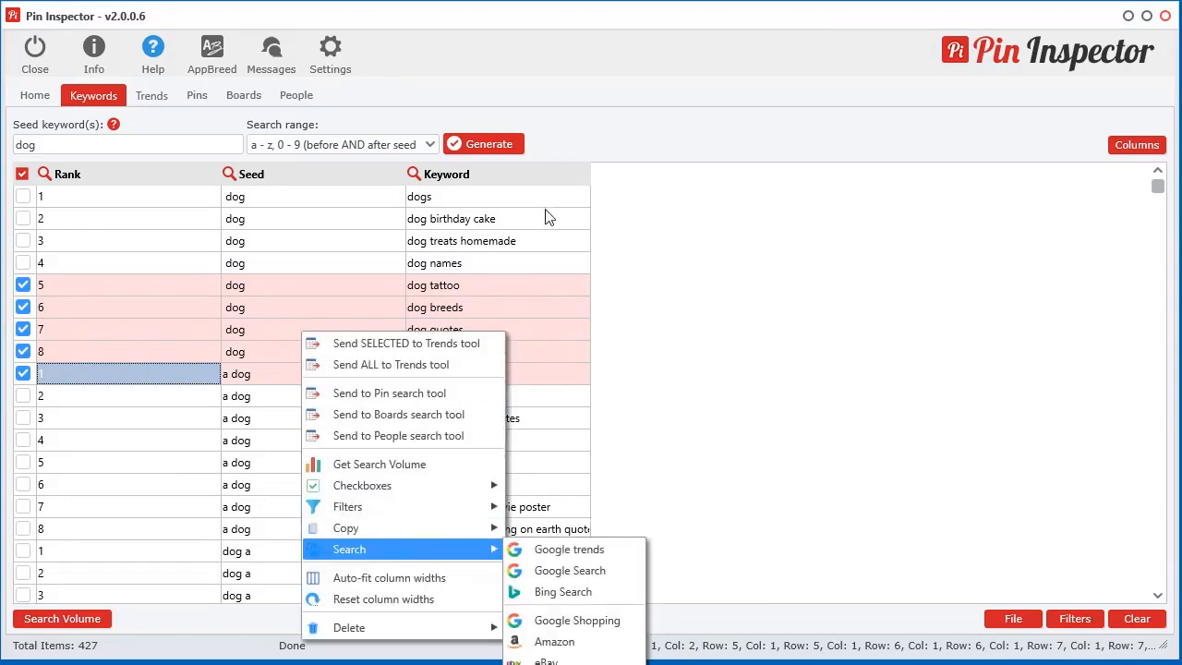
pyautogui.rightClick(328, 214)
pyautogui.moveTo(443, 431)
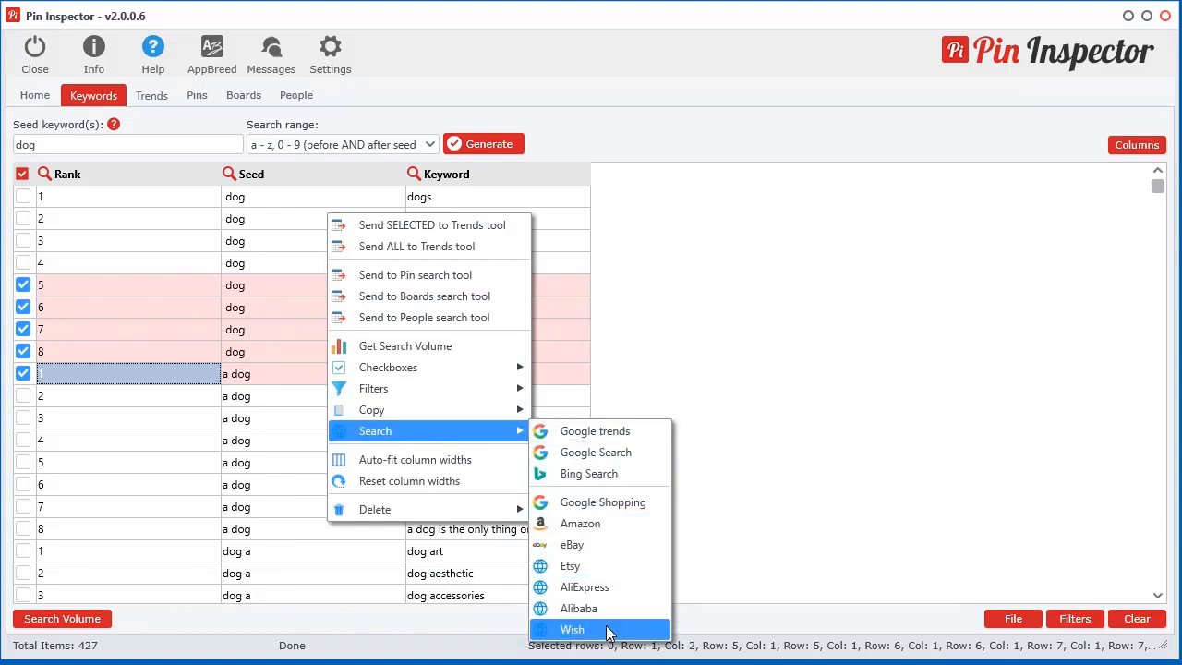
pyautogui.click(595, 436)
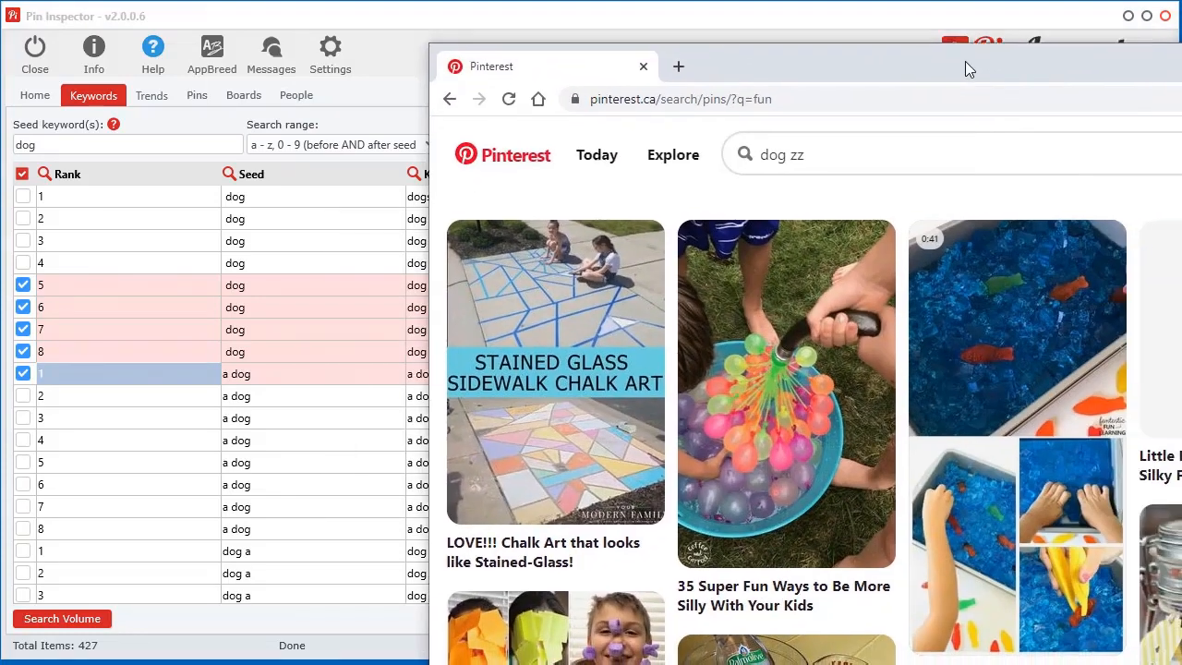
pyautogui.moveTo(964, 61); pyautogui.dragTo(807, 25)
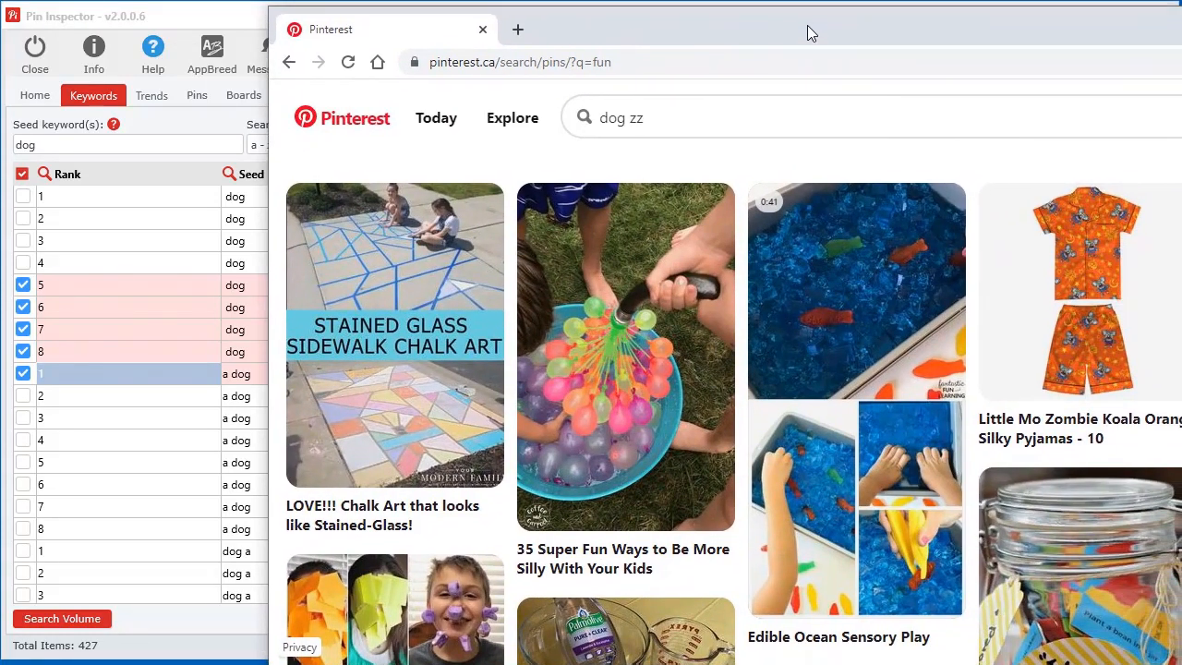
# Return to Pin Inspector and search the five checked keywords on Google Trends.
pyautogui.rightClick(79, 307)
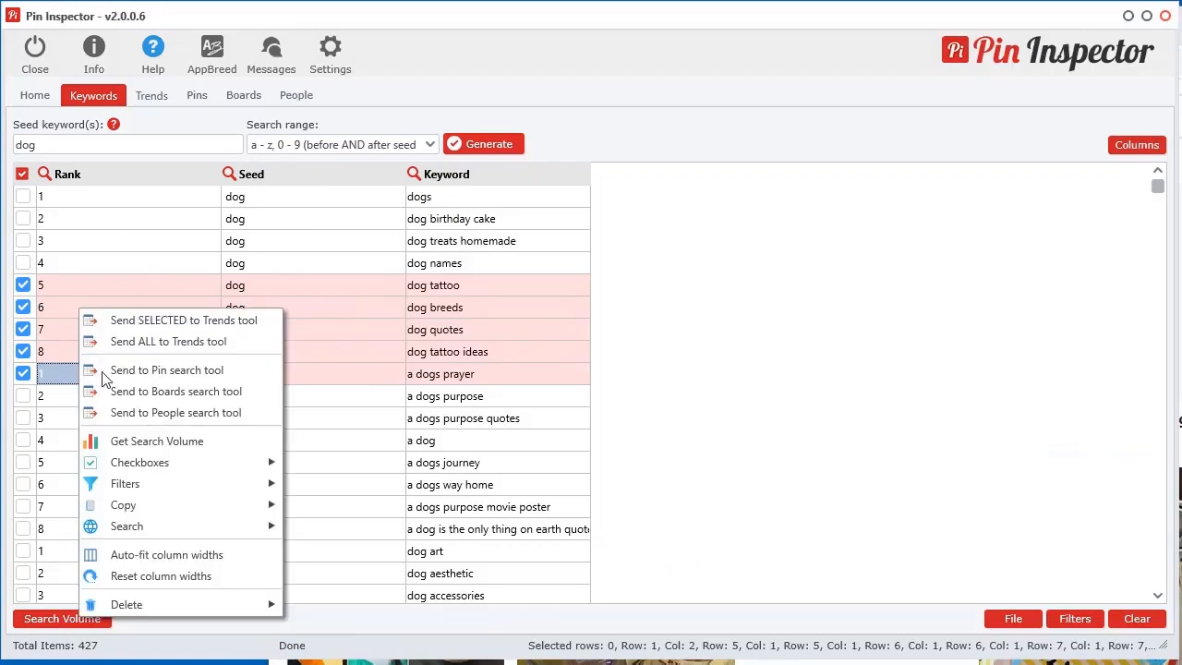
pyautogui.moveTo(157, 523)
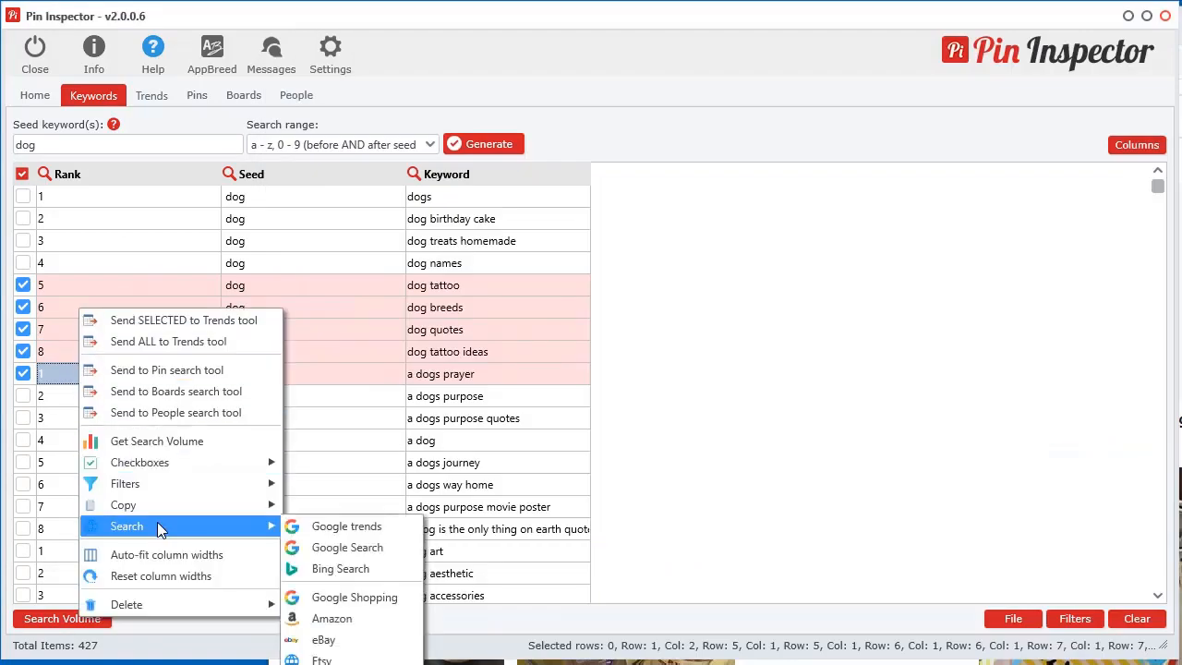
pyautogui.click(374, 528)
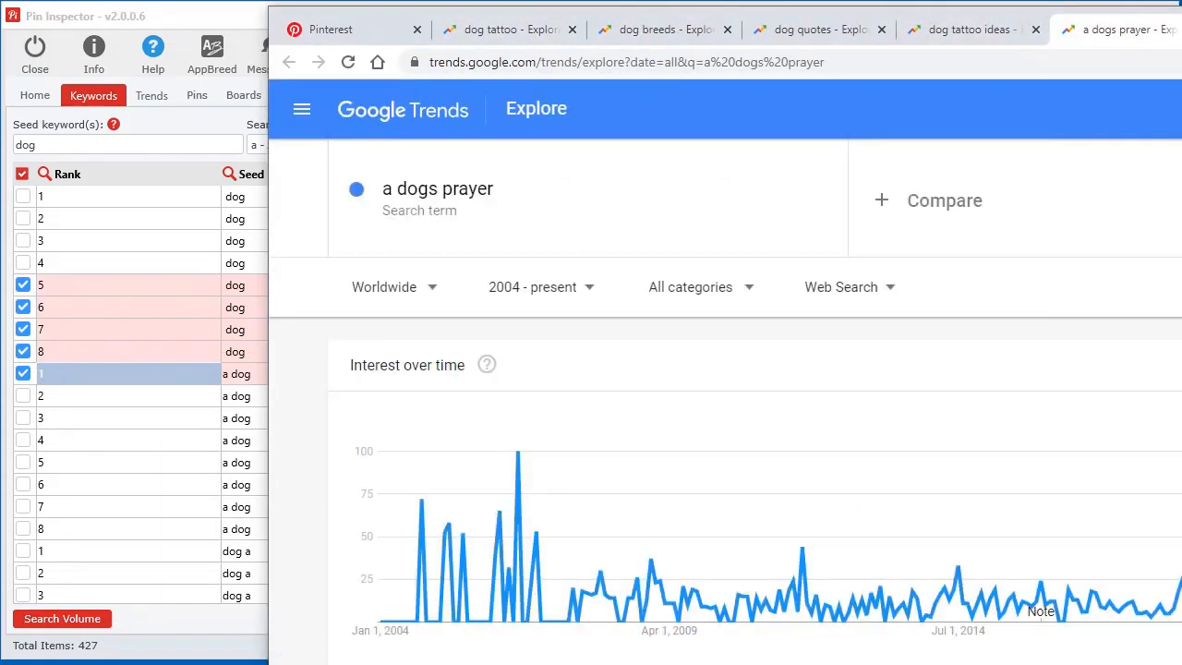
# In the browser, examine the Google Trends pages for "dog tattoo ideas", "dog quotes", "dog breeds" and "dog tattoo".
pyautogui.click(680, 24)
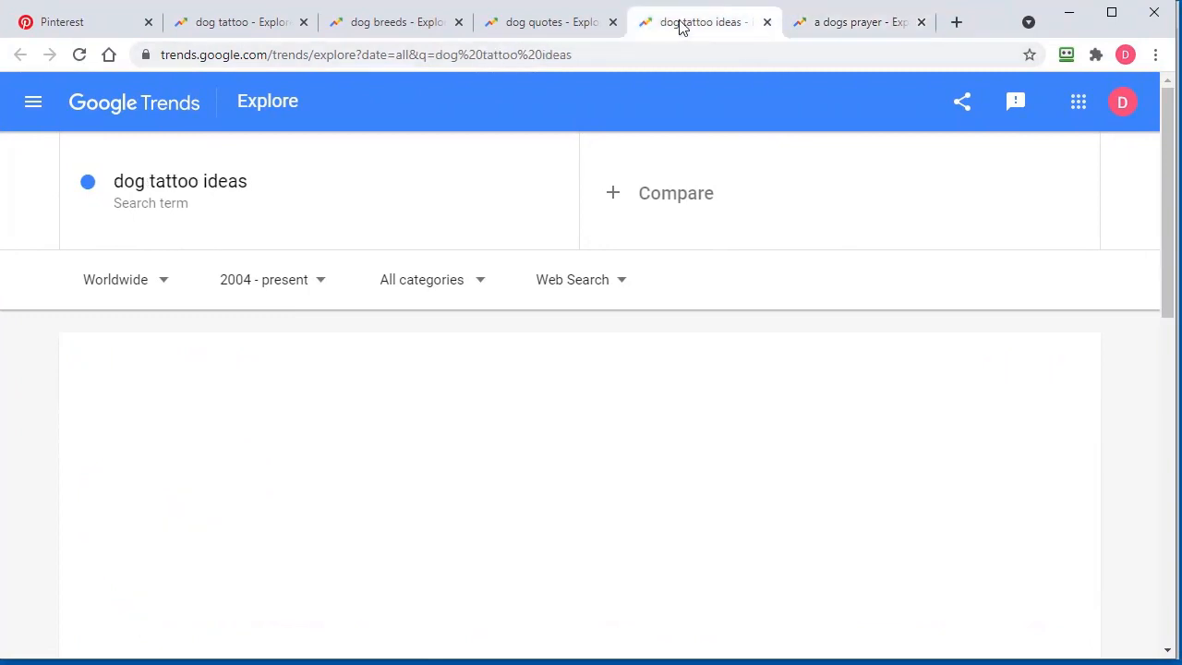
pyautogui.click(526, 28)
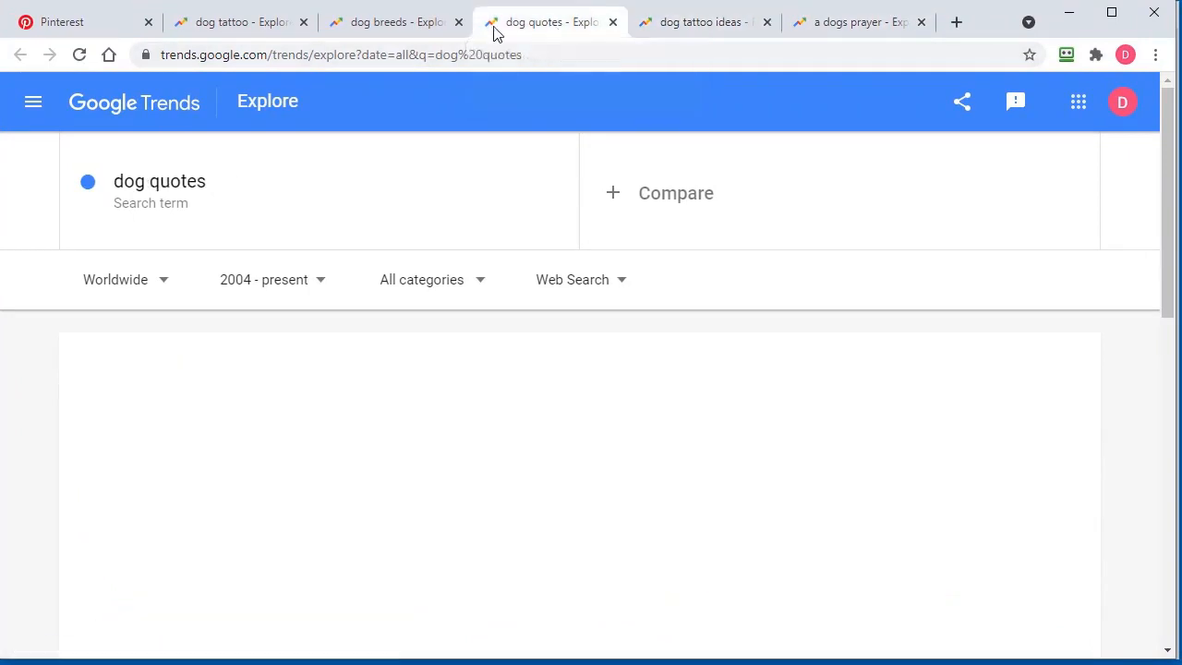
pyautogui.click(366, 30)
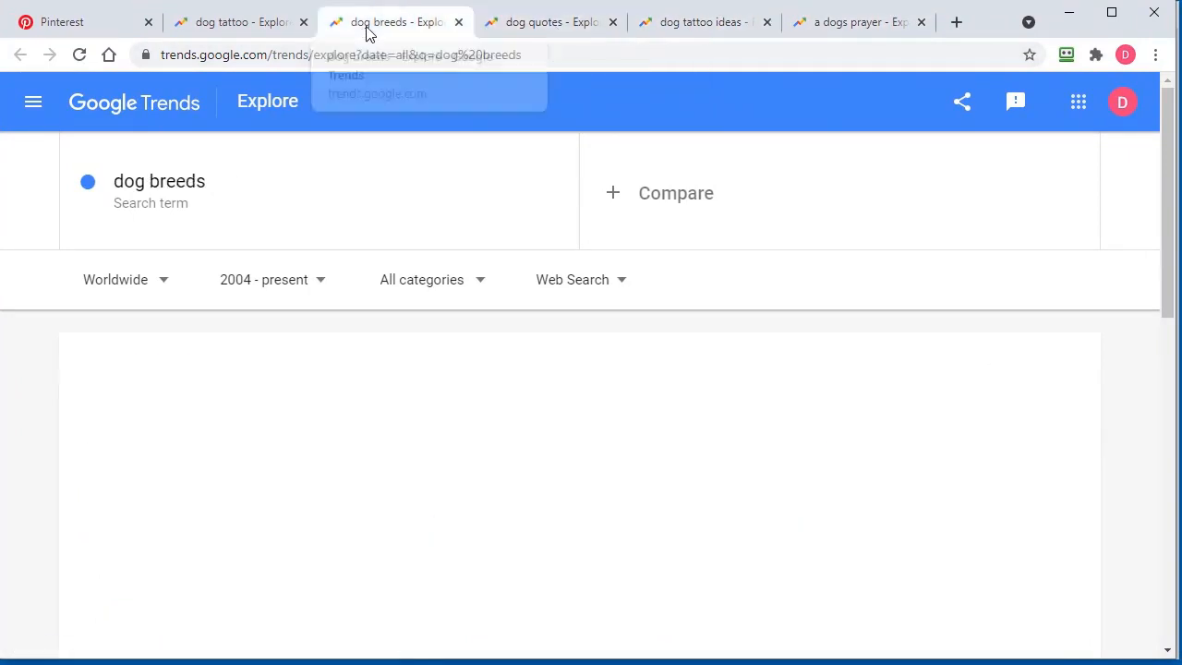
pyautogui.click(245, 26)
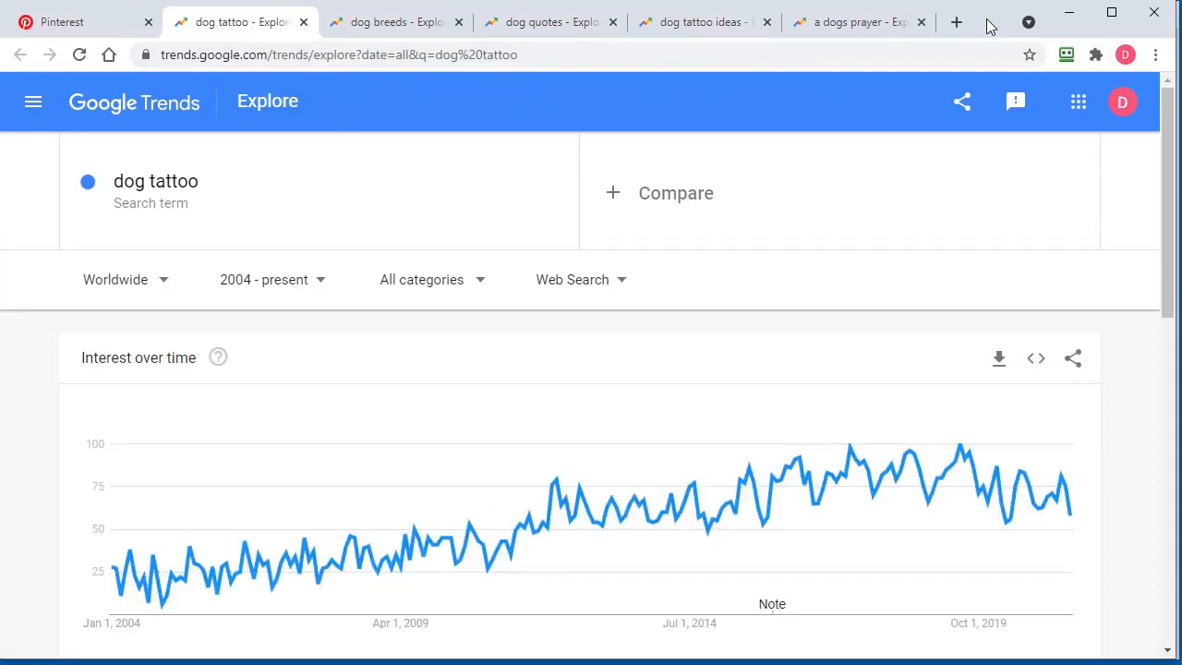
# Move the browser window aside to return to Pin Inspector, and search the checked keywords on Etsy.
pyautogui.moveTo(986, 20); pyautogui.dragTo(1181, 37)
pyautogui.rightClick(147, 268)
pyautogui.rightClick(101, 290)
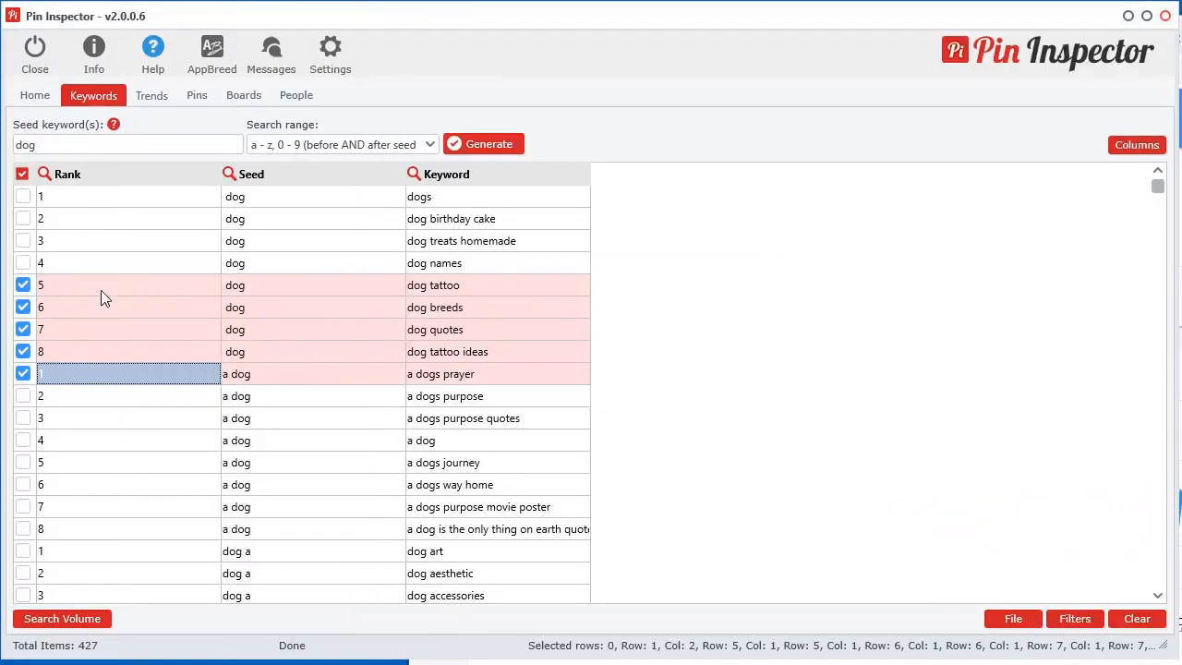
pyautogui.rightClick(100, 290)
pyautogui.moveTo(192, 507)
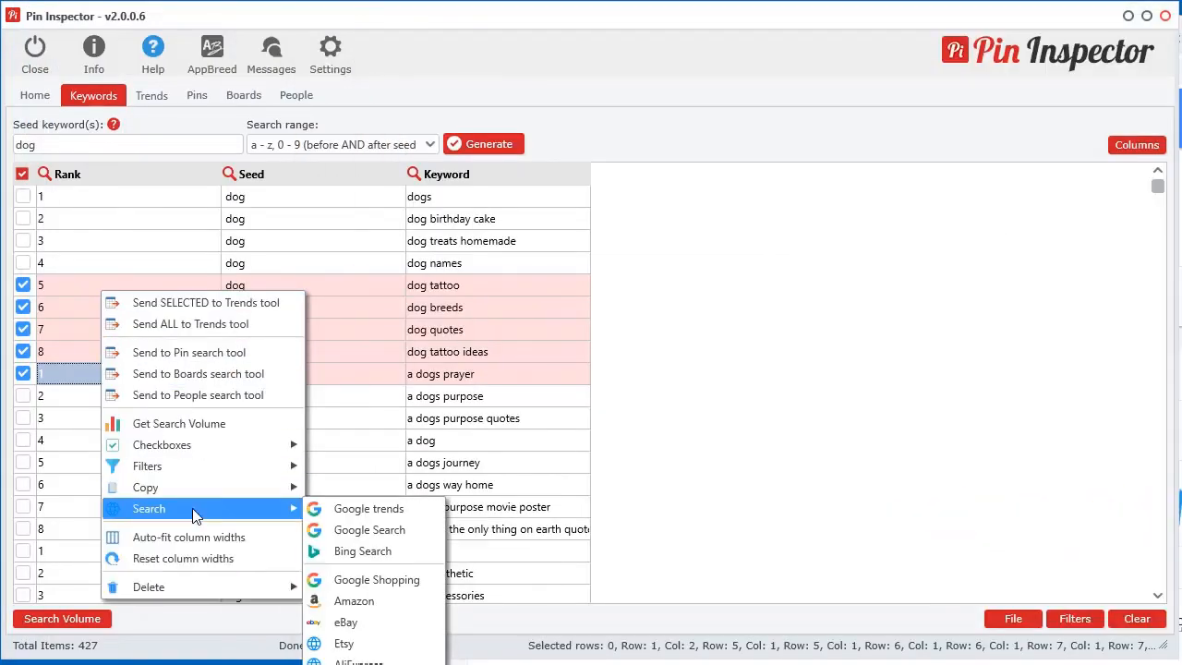
pyautogui.click(356, 640)
# Bring the browser window back into view and look through the Etsy results for the other checked keywords, ending with "dog tattoo".
pyautogui.moveTo(1181, 50); pyautogui.dragTo(982, 42)
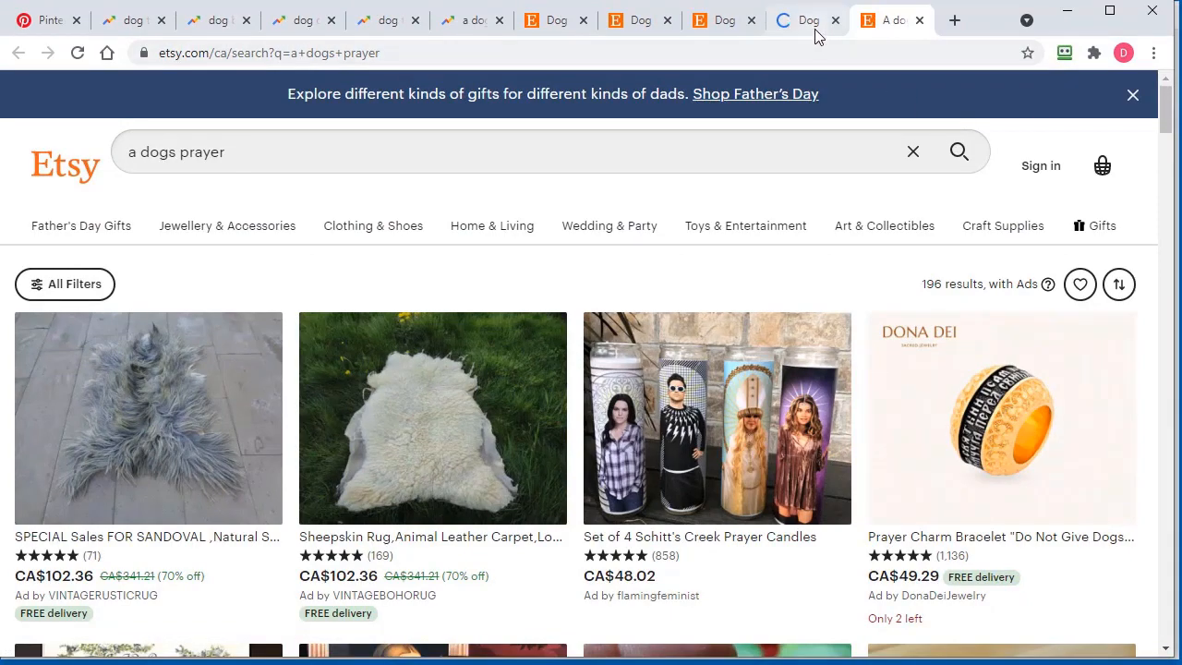
pyautogui.click(805, 22)
pyautogui.click(725, 22)
pyautogui.click(641, 22)
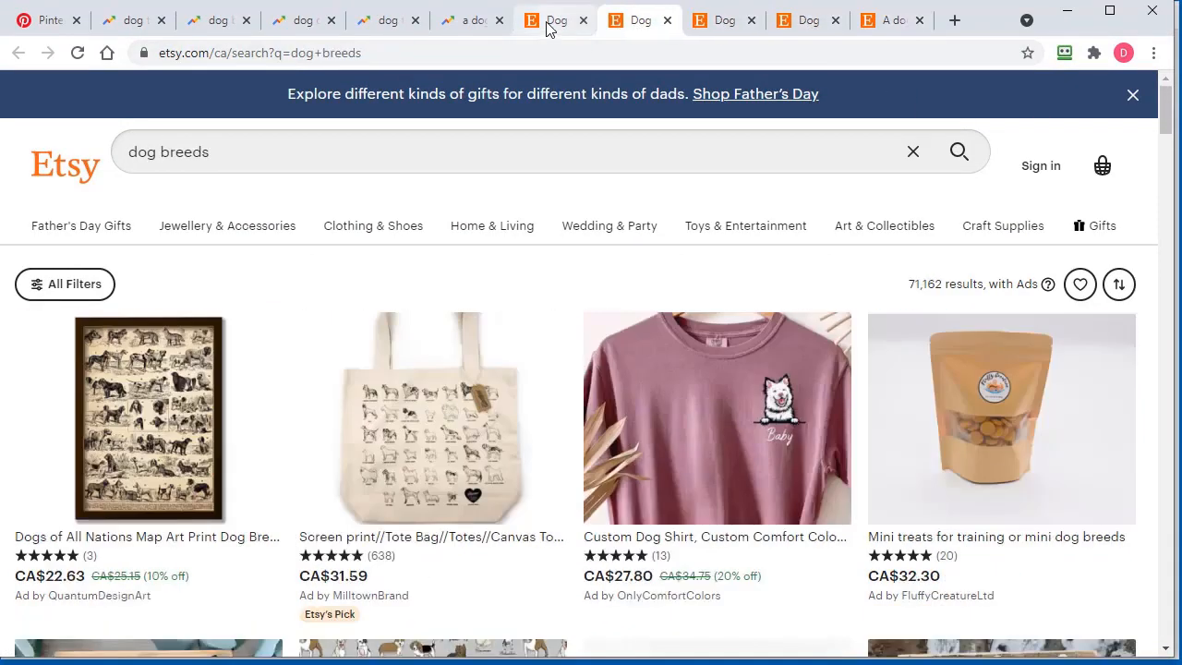
pyautogui.click(548, 29)
# Move the browser aside, review Pin Inspector's external search options for the checked keywords once more, and dismiss them.
pyautogui.moveTo(993, 19); pyautogui.dragTo(1180, 35)
pyautogui.rightClick(338, 294)
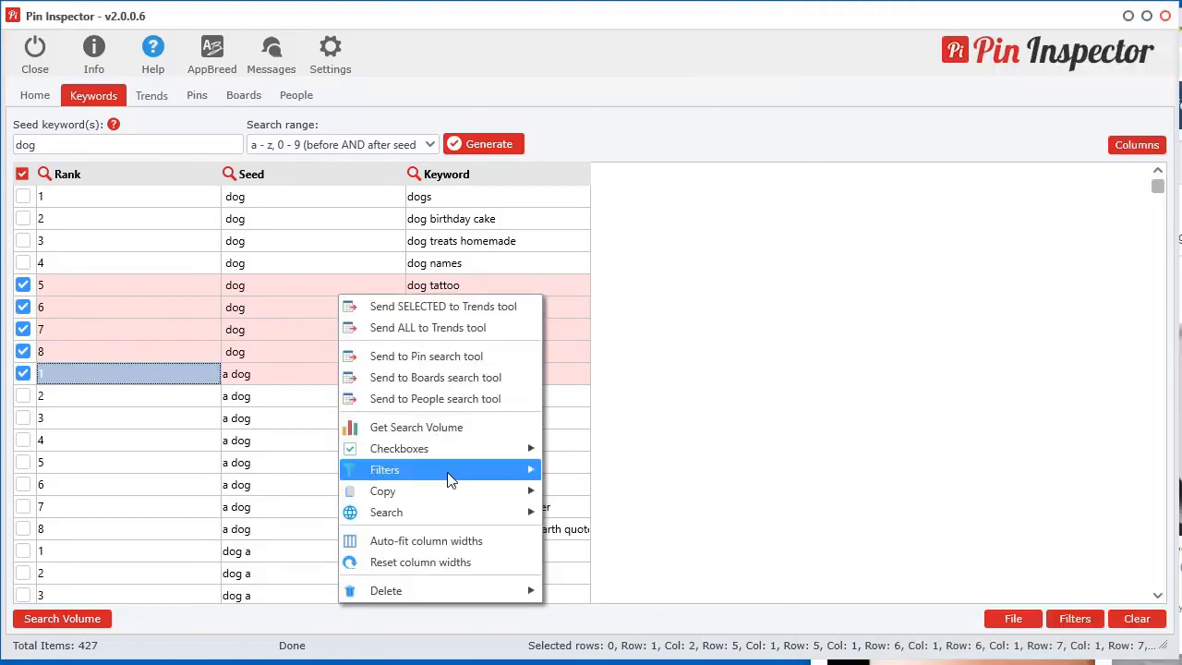
pyautogui.moveTo(446, 510)
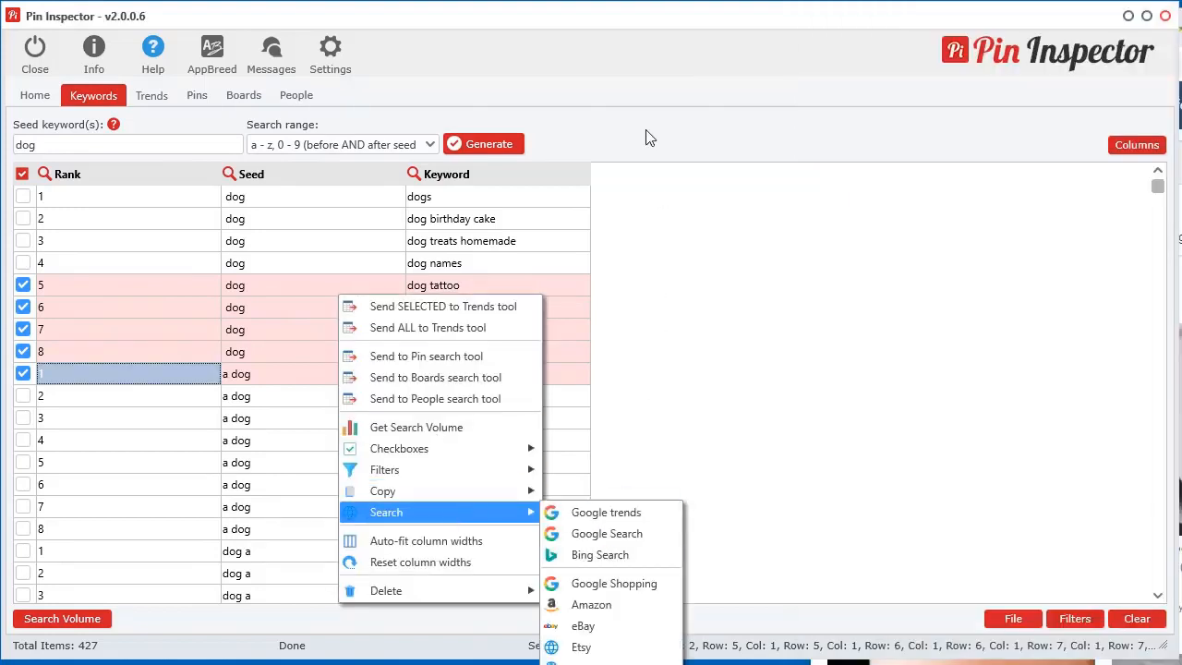
pyautogui.click(624, 26)
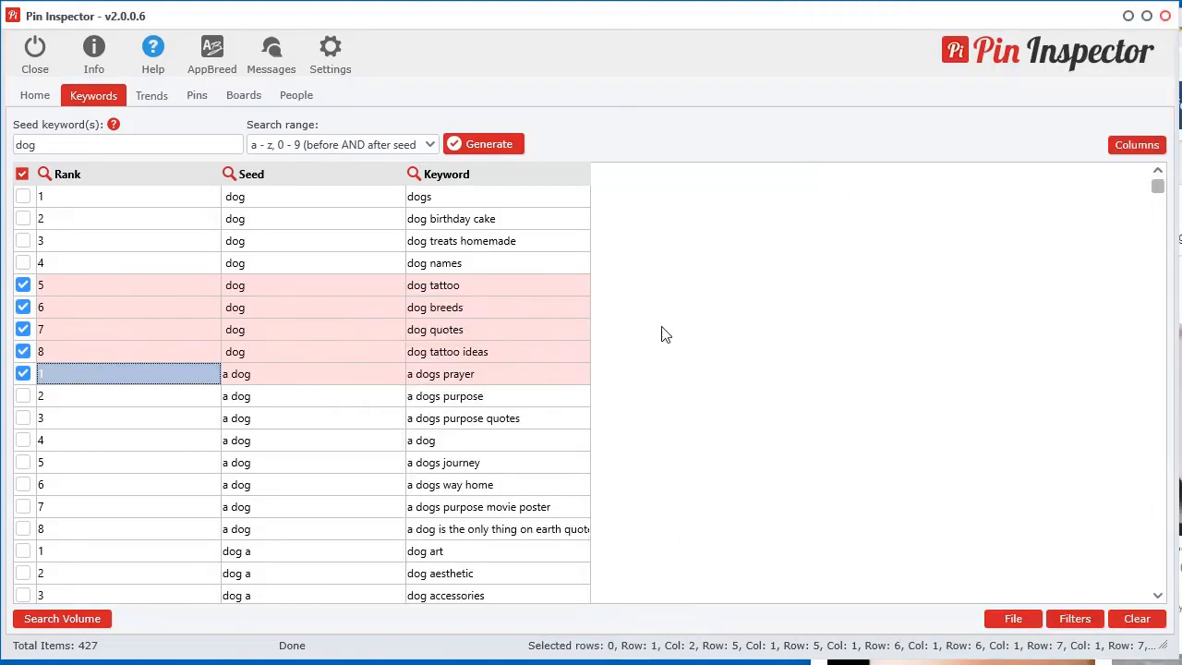